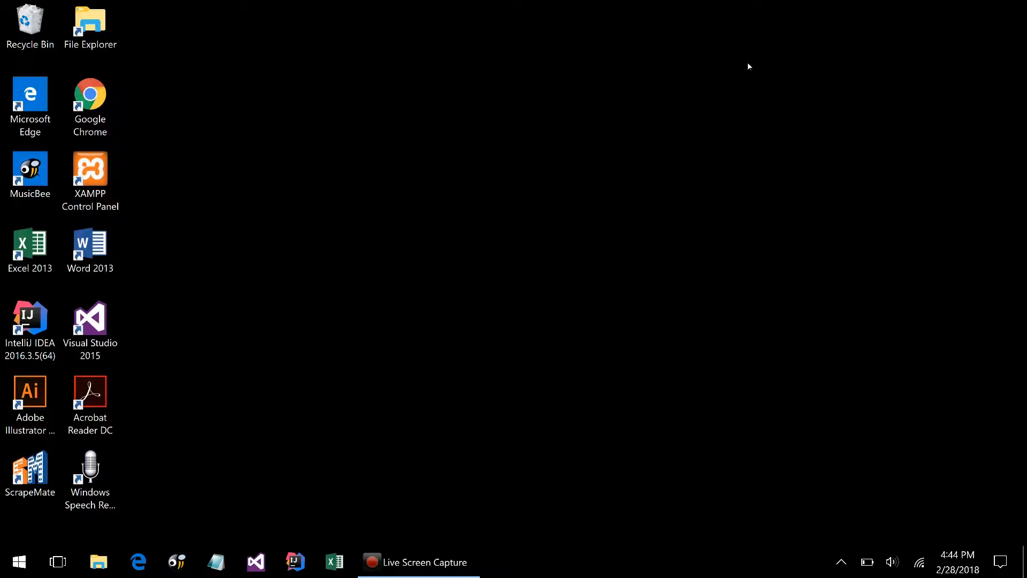
Launch ScrapeMate, search the web for "ebay" in its browser and open the eBay home page
click(30, 487)
double_click(30, 486)
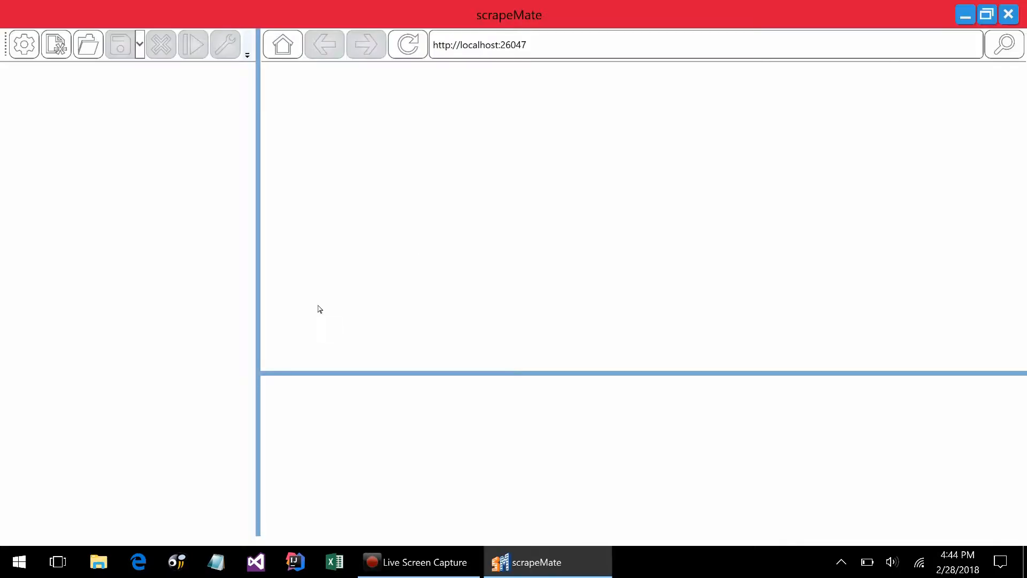
click(655, 46)
text(ebay)
key(Return)
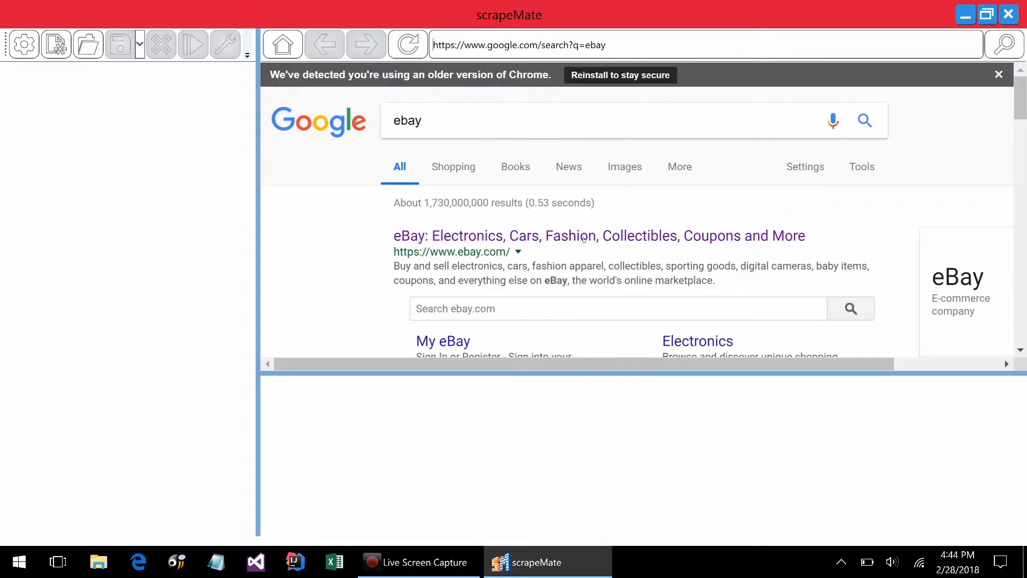
click(599, 237)
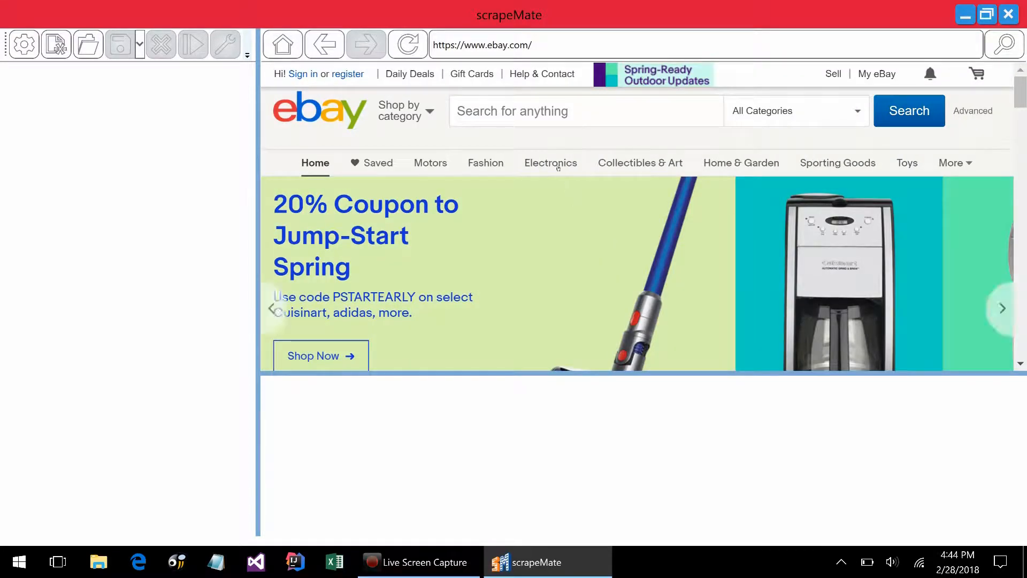
Browse eBay's Electronics categories to Cameras & Photo, then Point & Shoot Cameras, and open the Canon brand listings
mouse_move(558, 168)
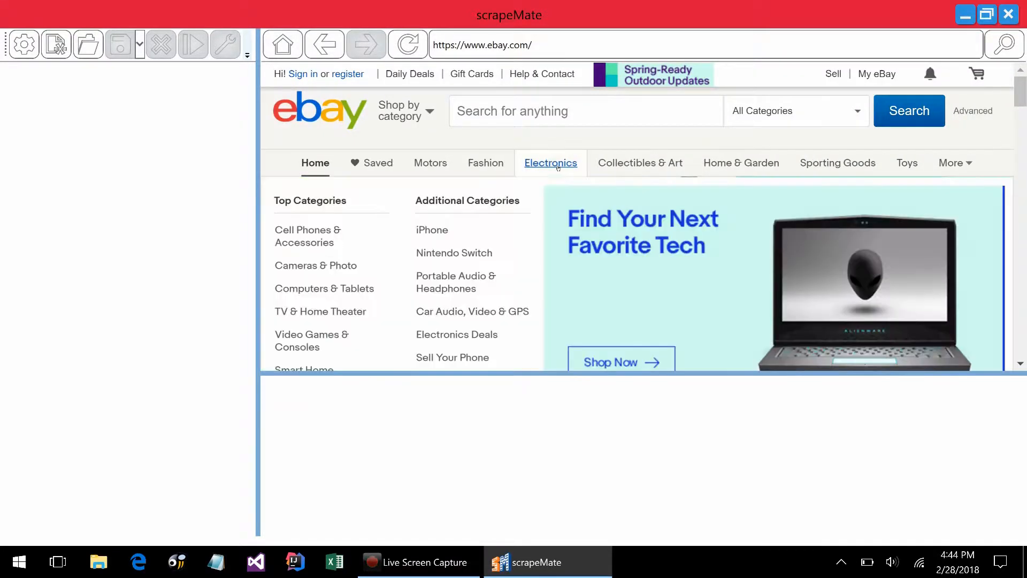
click(324, 267)
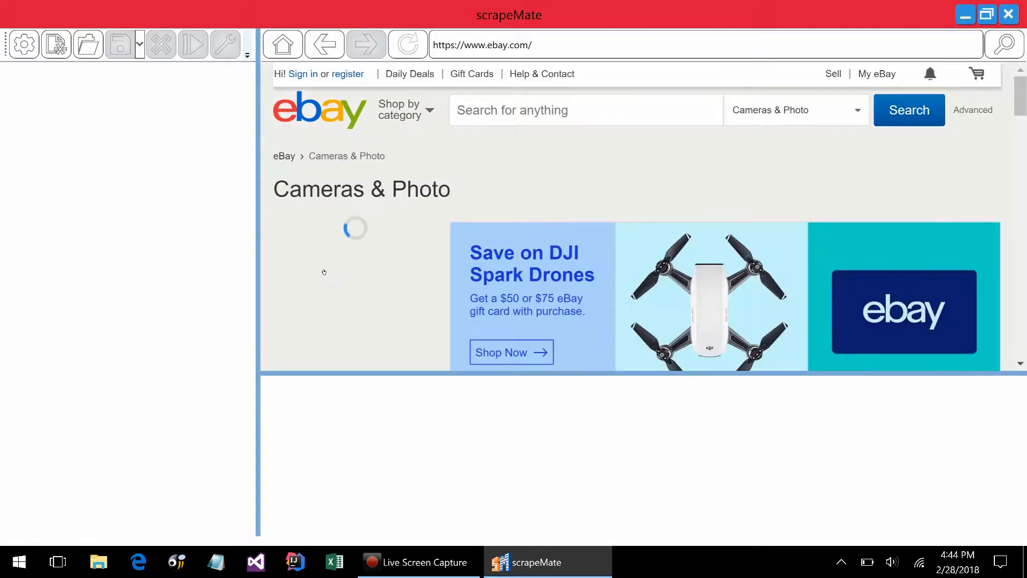
scroll(324, 272, down, 5)
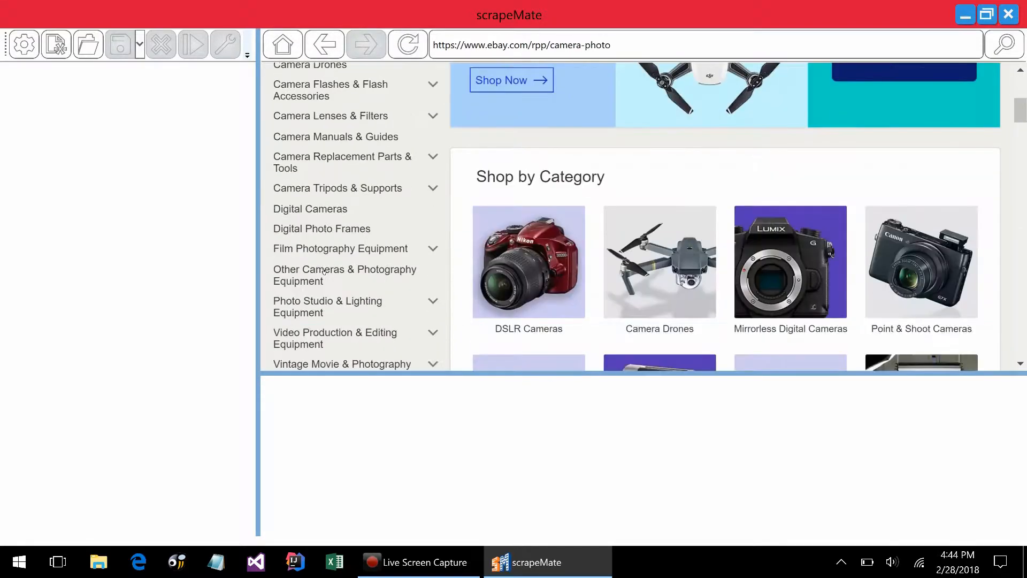
click(903, 289)
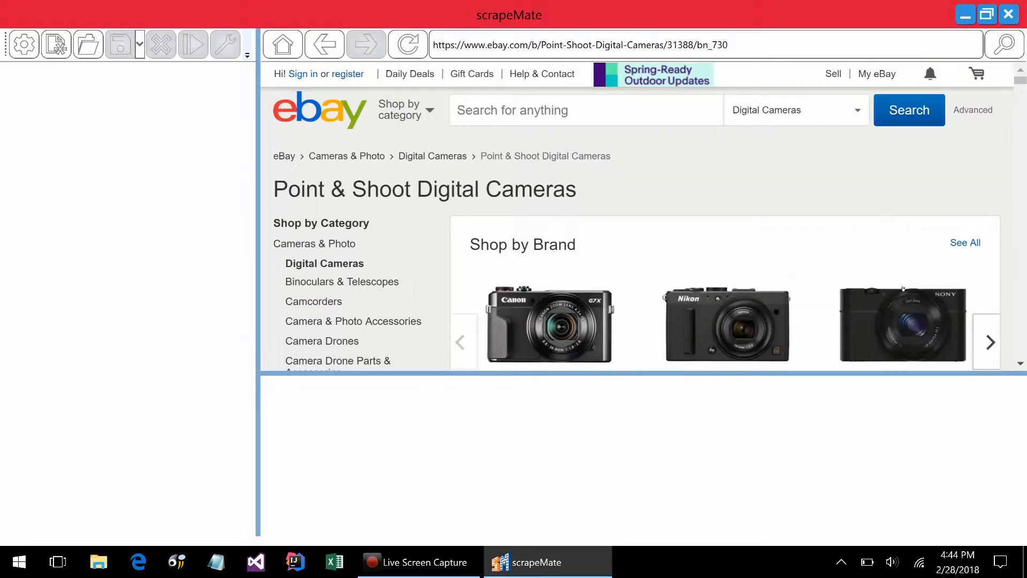
scroll(903, 289, down, 3)
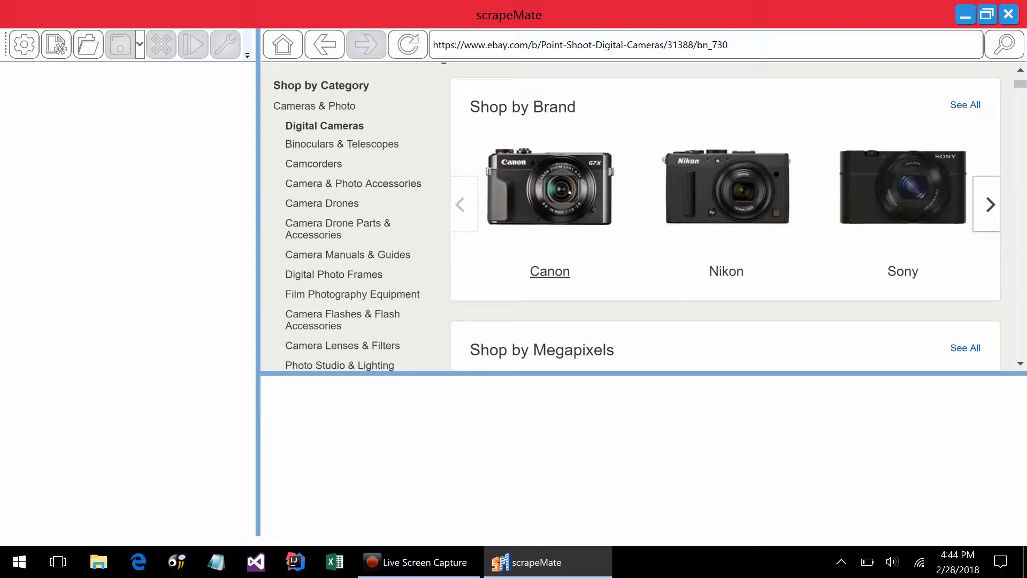
click(570, 191)
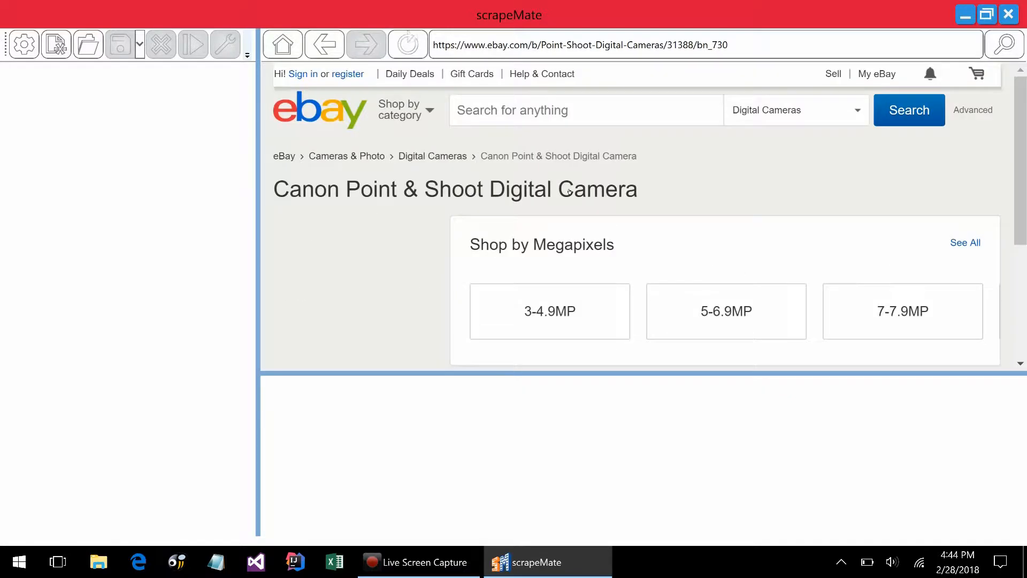
Sort the Canon point-and-shoot listings by Lowest Price + Shipping and bring the first results into view
scroll(570, 191, down, 5)
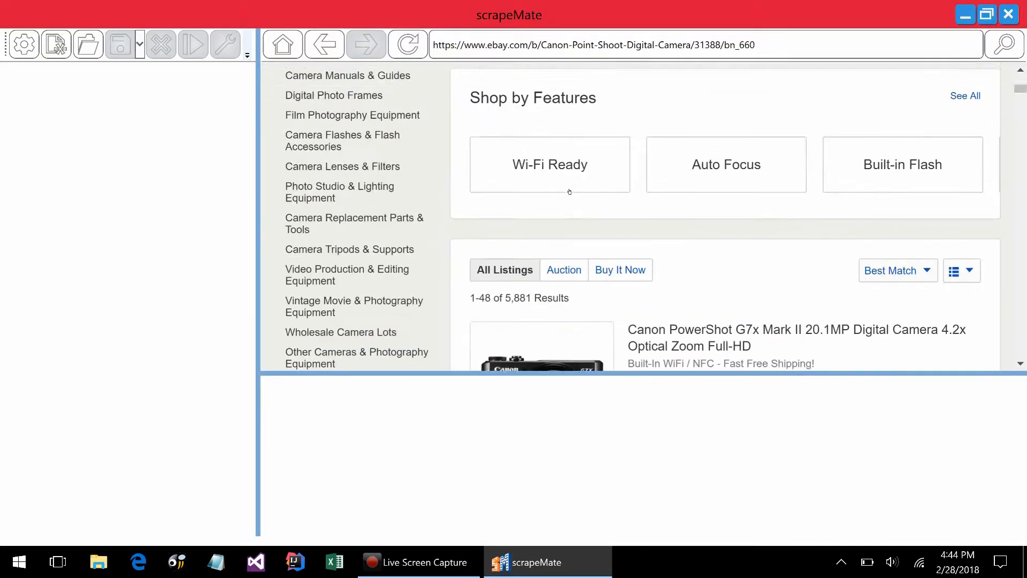
scroll(570, 192, down, 2)
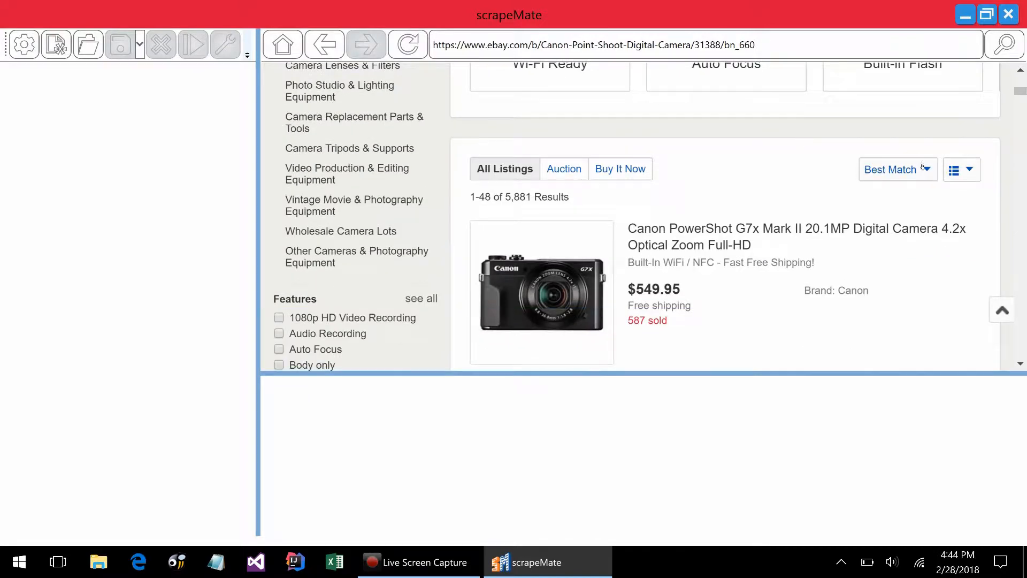
click(924, 168)
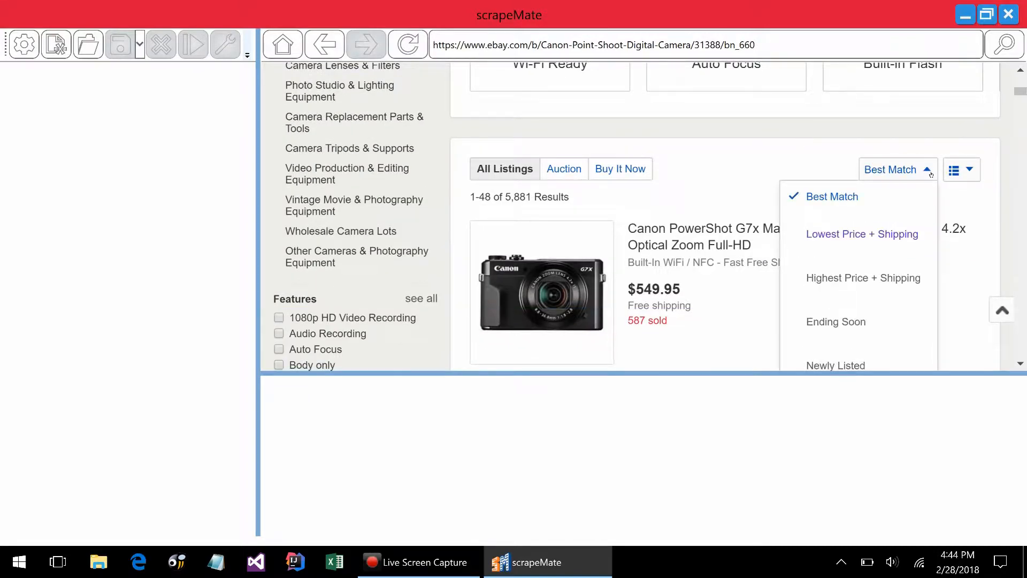
click(873, 234)
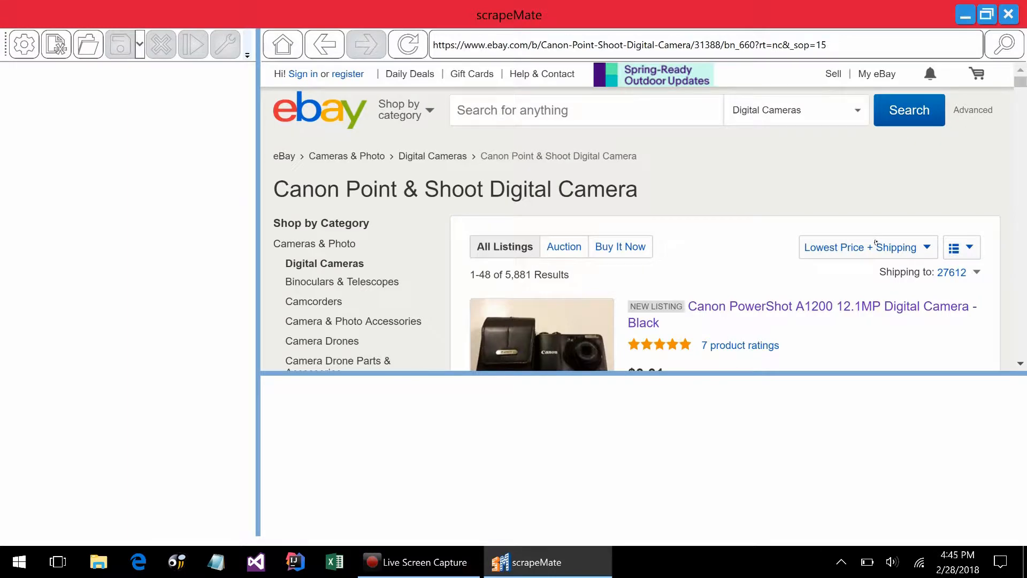
scroll(875, 242, down, 3)
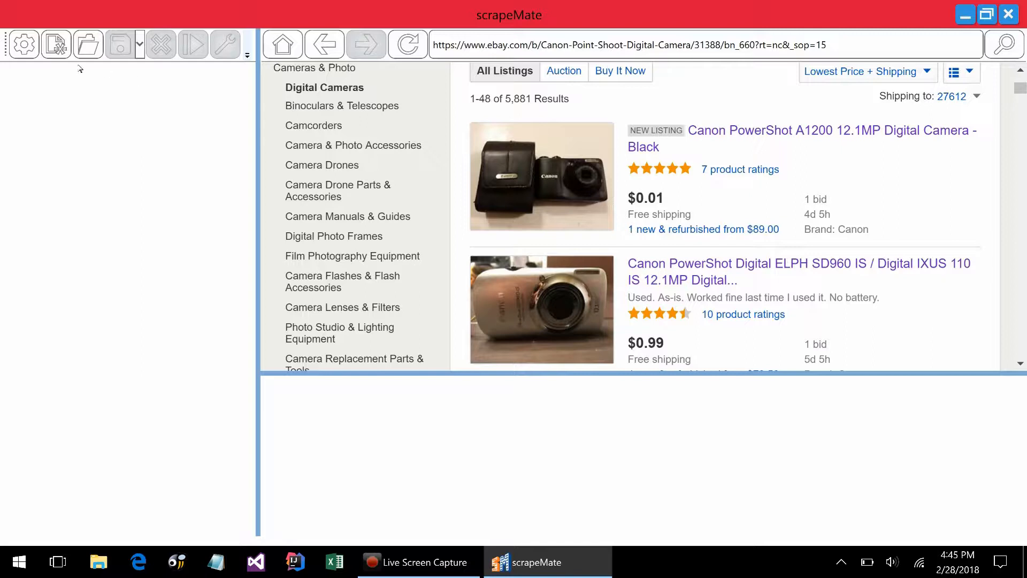
Start a new List-type ScrapeMap with the file name CheapestCameraScrapeMap in the ScrapeMateExamples folder
click(53, 52)
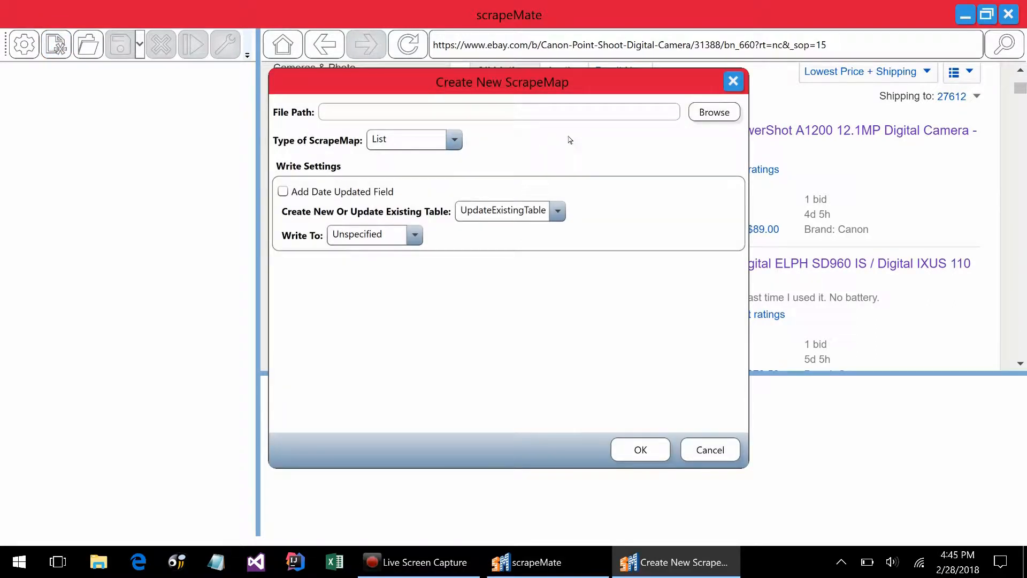
click(711, 110)
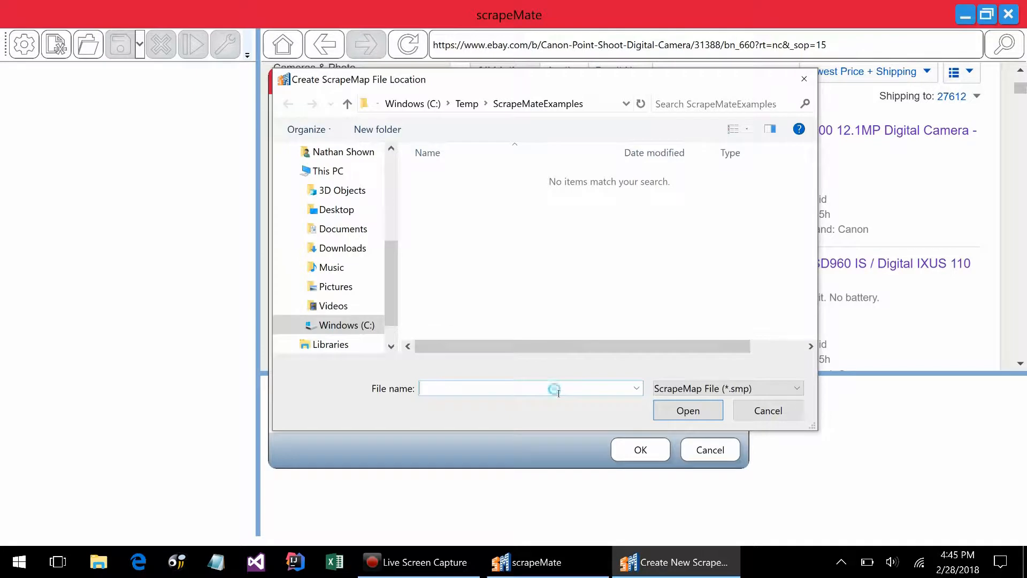
text(CheapestCameraScrapeMap)
key(Return)
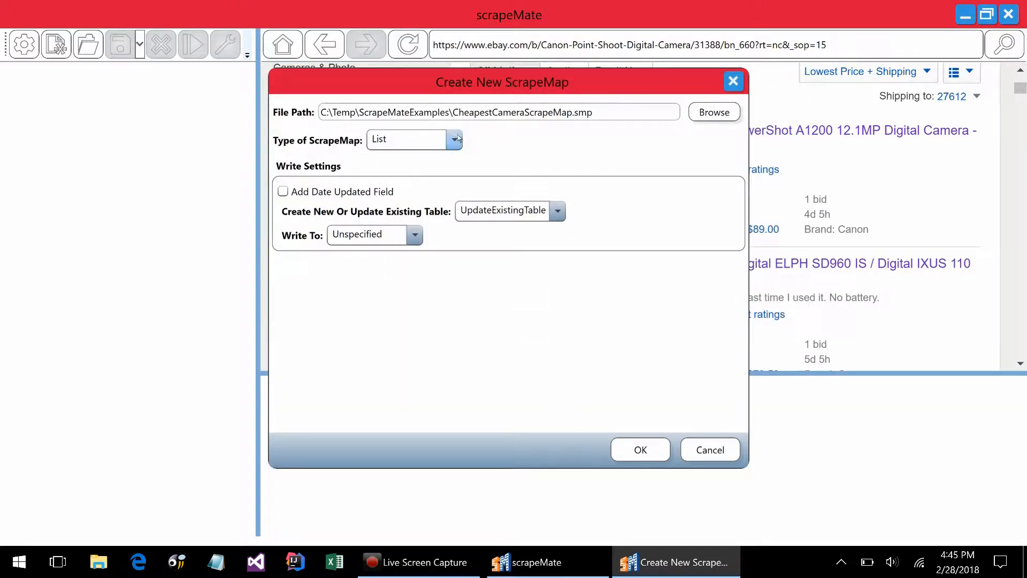
click(458, 138)
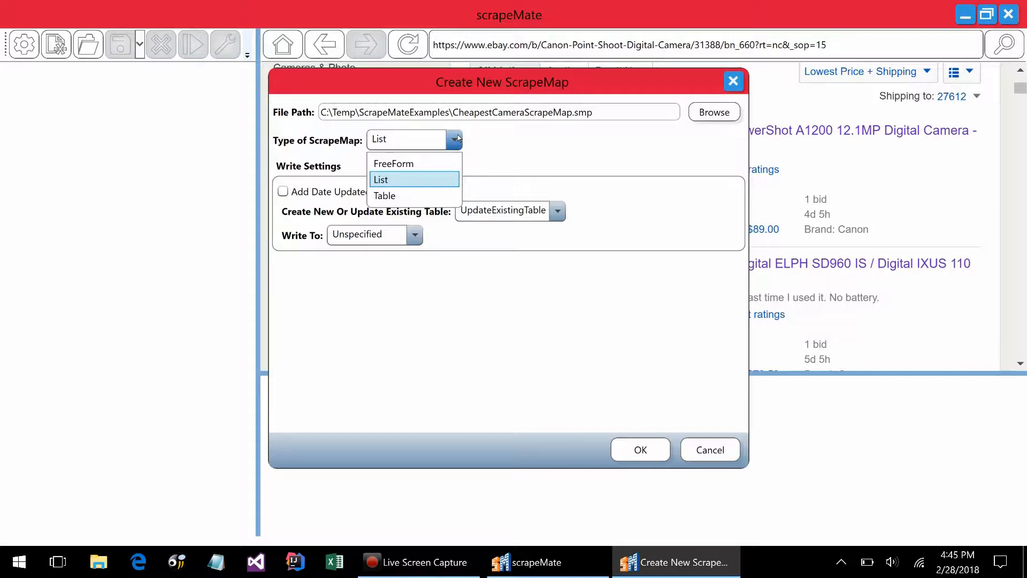
click(433, 184)
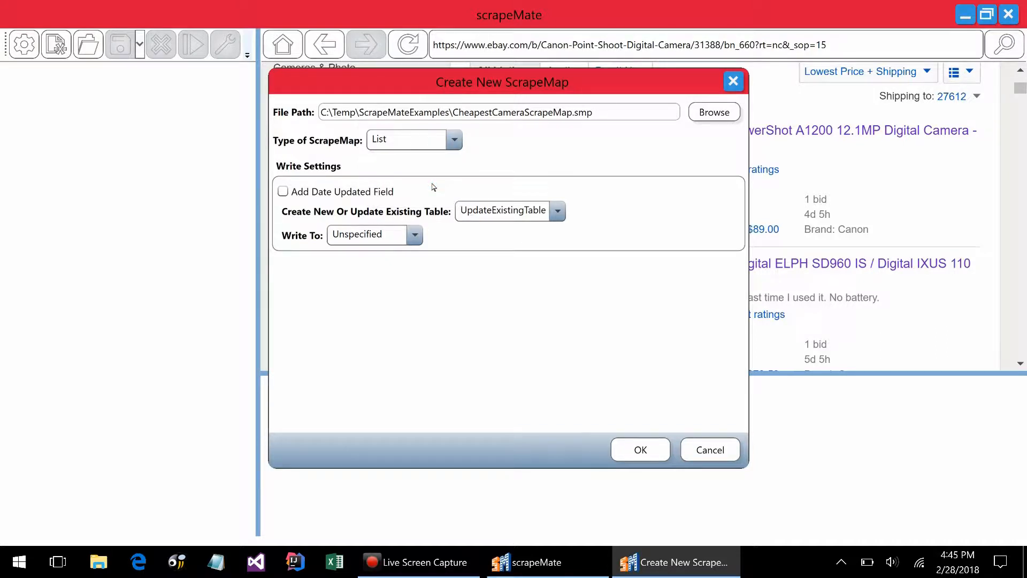
Enable the date updated field in the write settings and choose UpdateExistingTable for the table mode
click(283, 192)
click(558, 211)
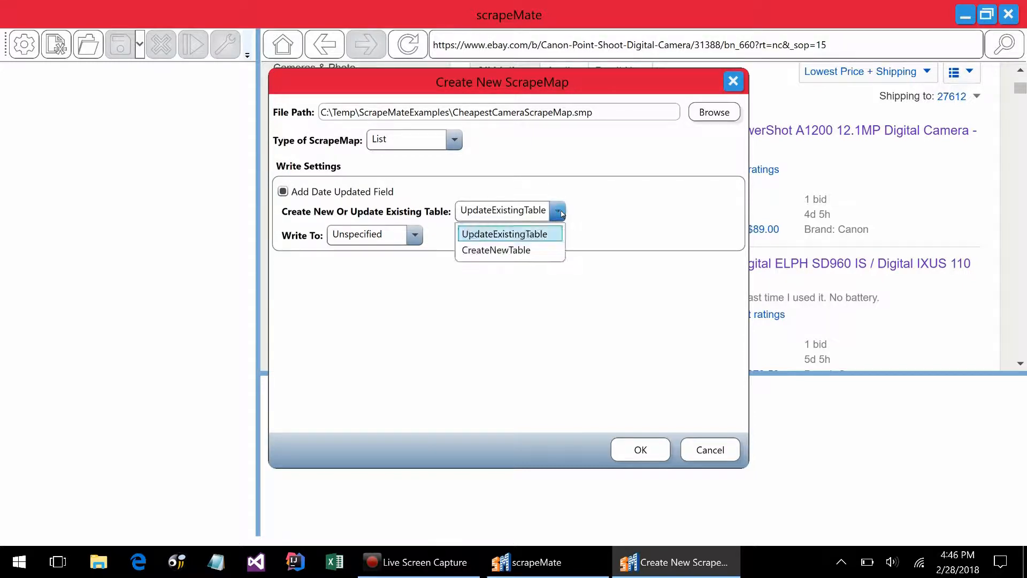
click(548, 235)
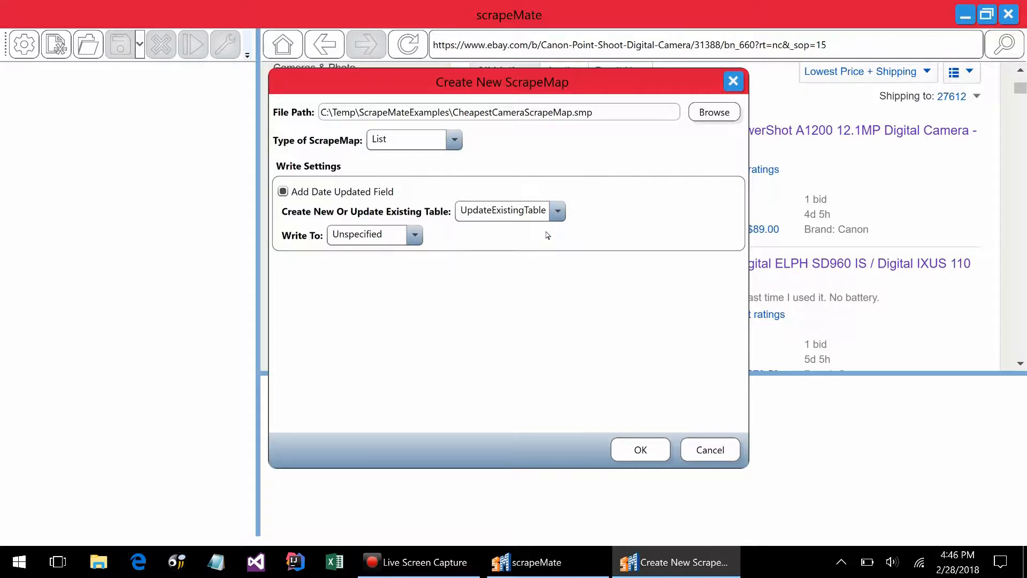
Write the output to Excel with table name CameraTable and file CheapestCameras in ScrapeMateExamples, and create the ScrapeMap
click(415, 235)
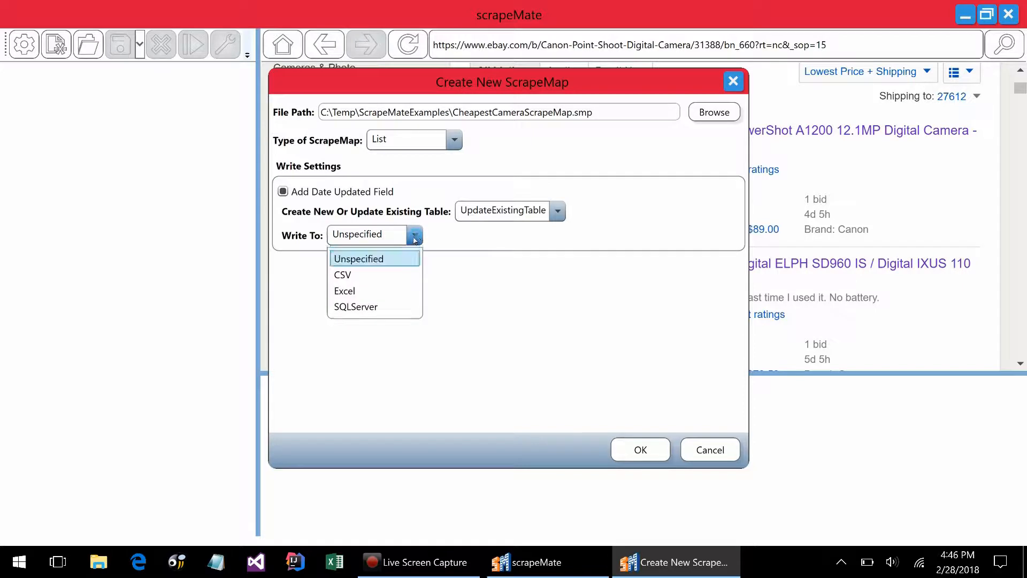
click(390, 291)
click(448, 261)
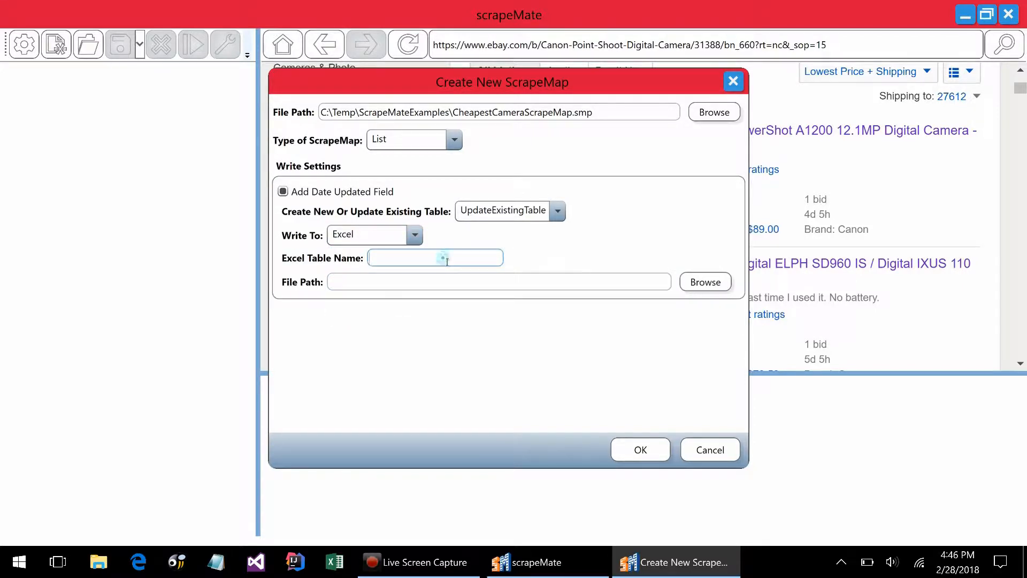
text(CameraTable)
click(721, 288)
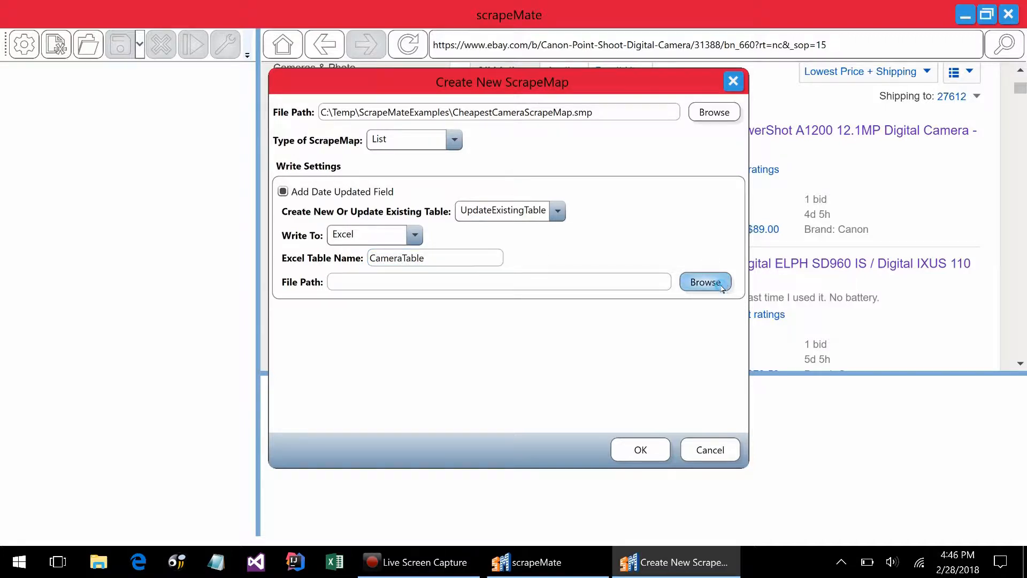
text(Cheape)
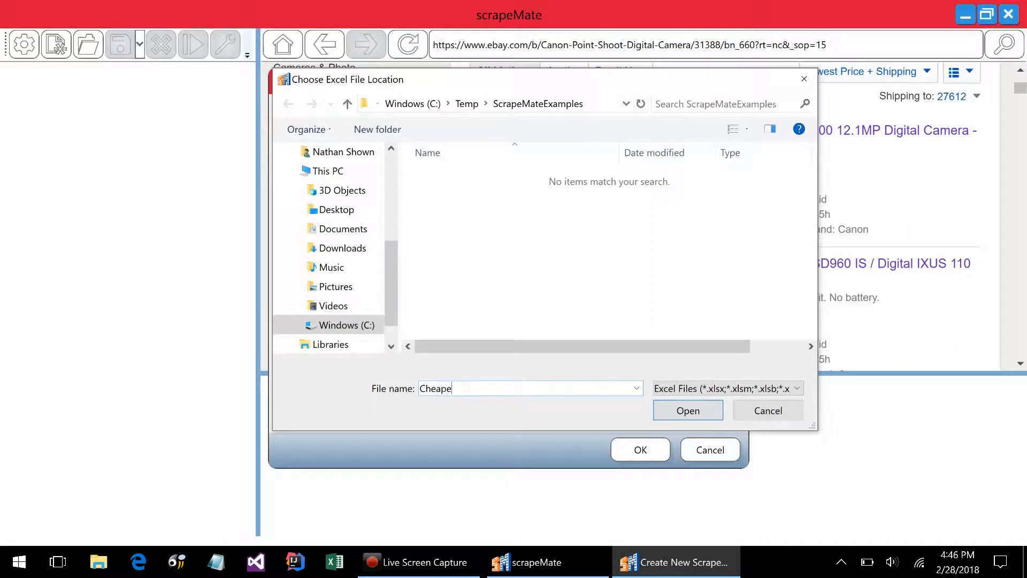
text(stCameras)
key(Return)
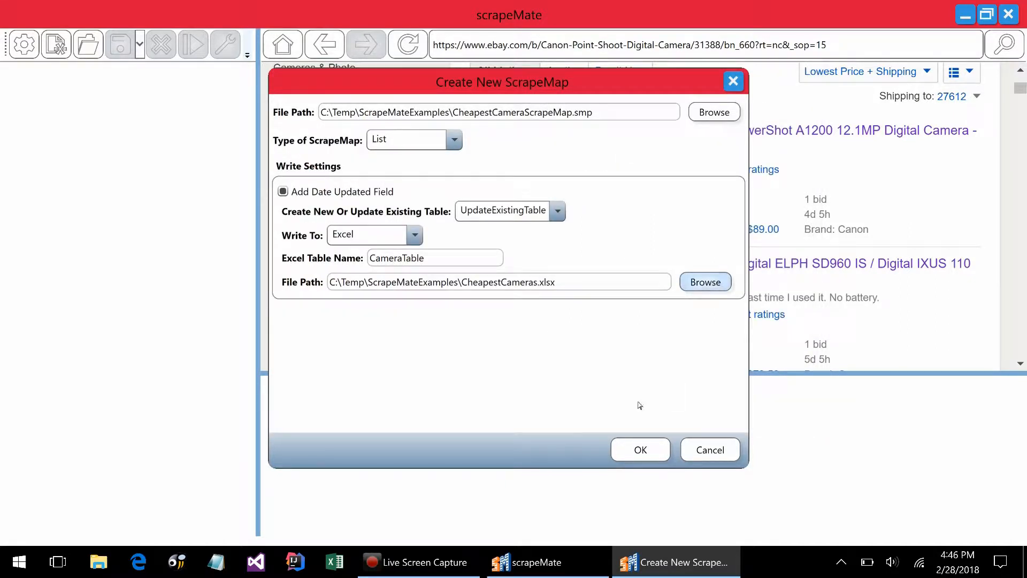
click(638, 448)
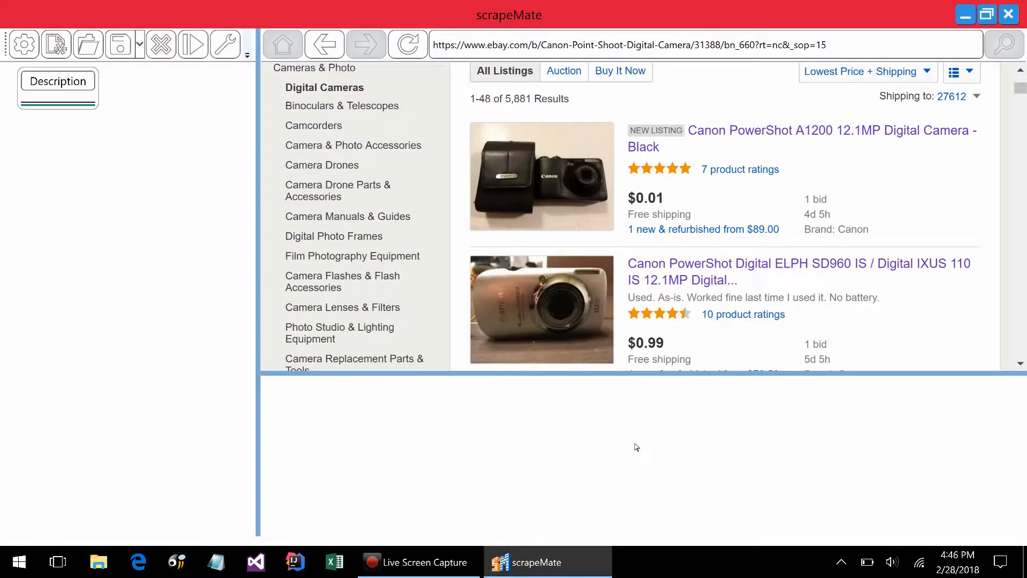
Capture the listing titles as list data named CameraDescription, using the first two camera listings as examples
click(794, 134)
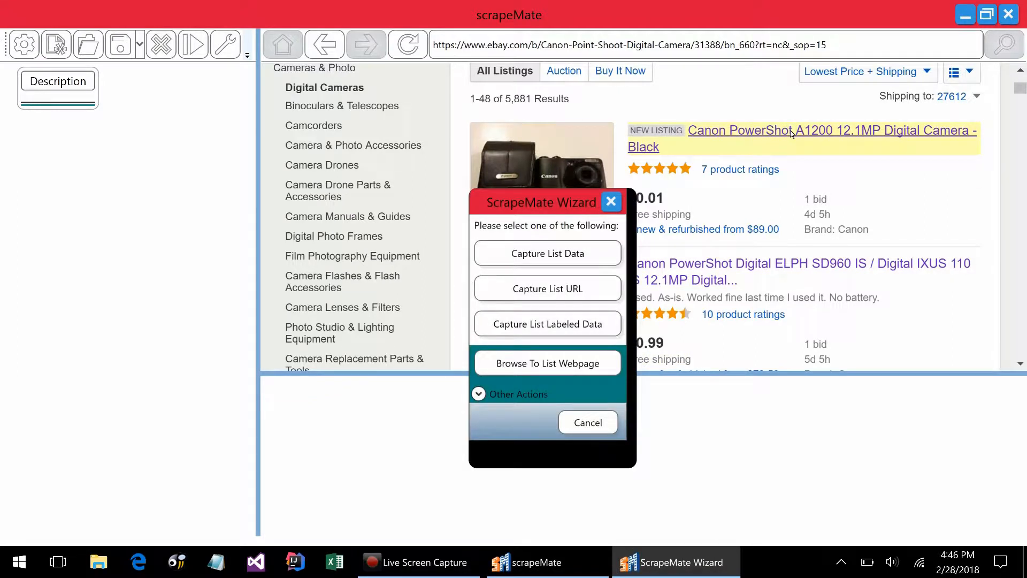
click(603, 258)
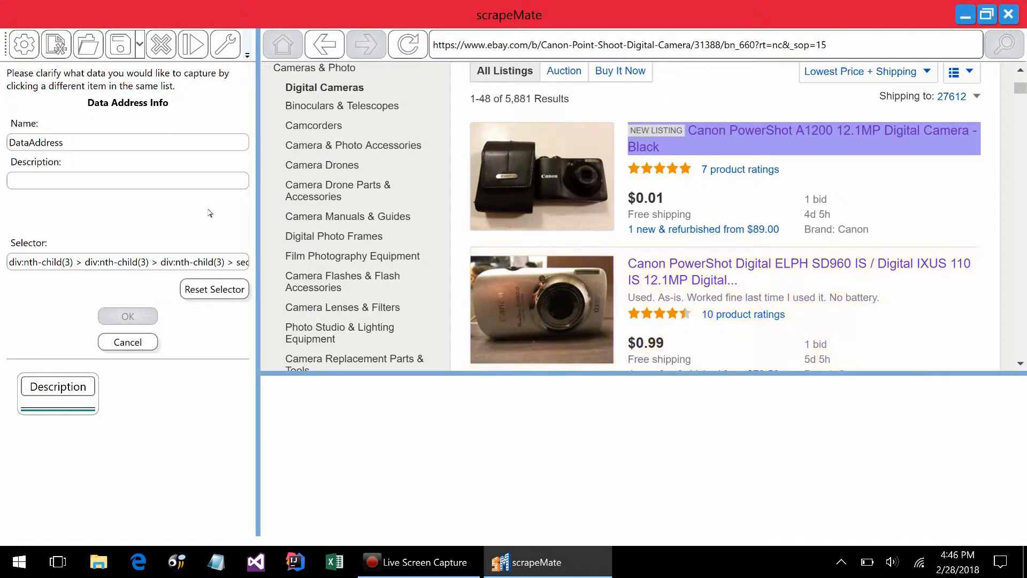
double_click(33, 147)
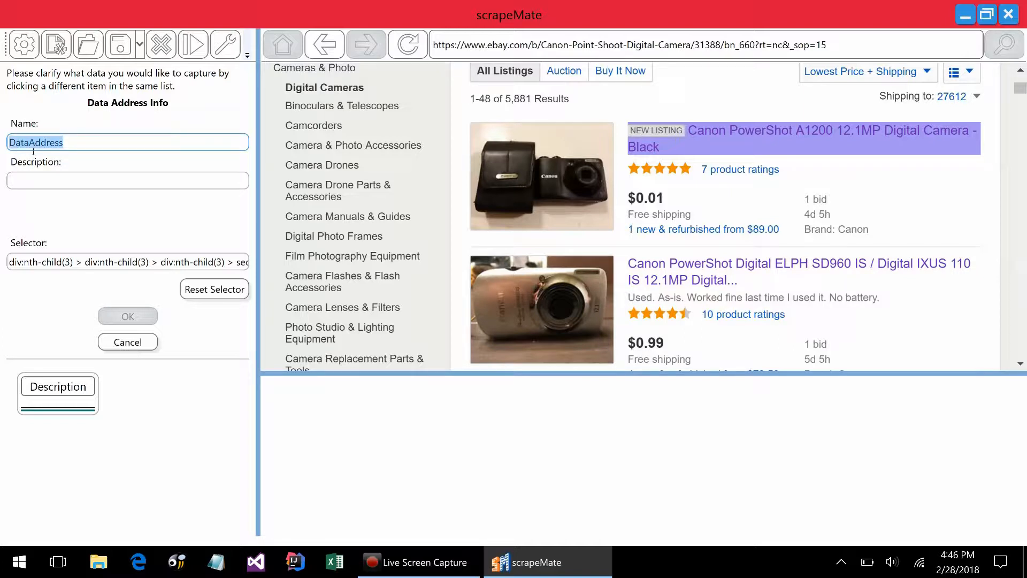
text(CameraDesc)
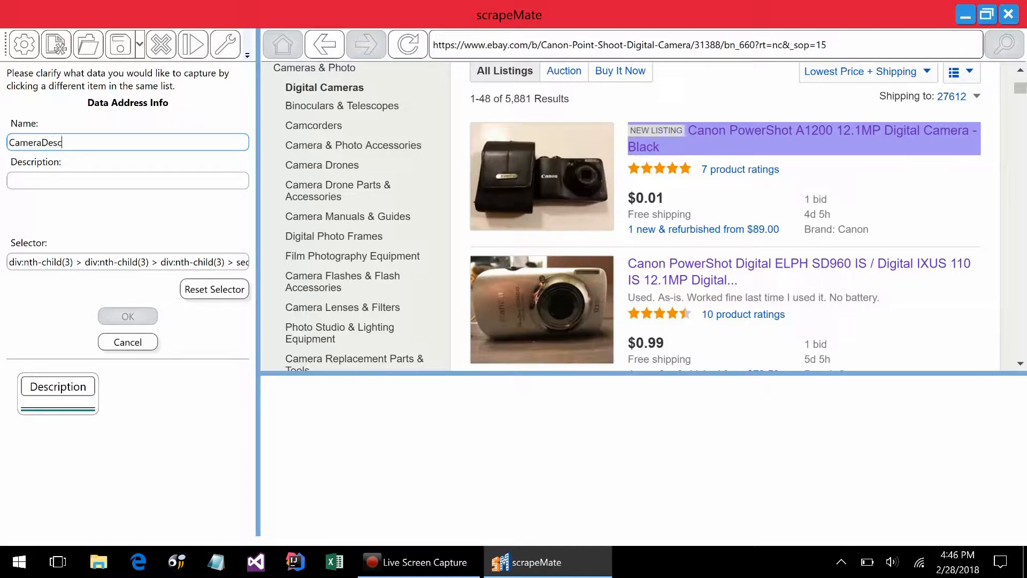
text(ription)
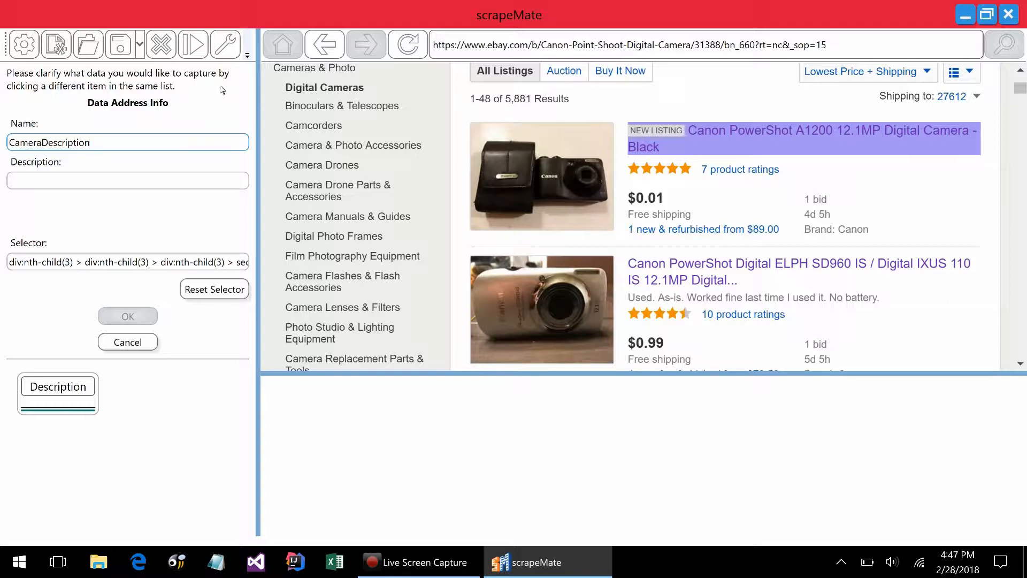
click(720, 268)
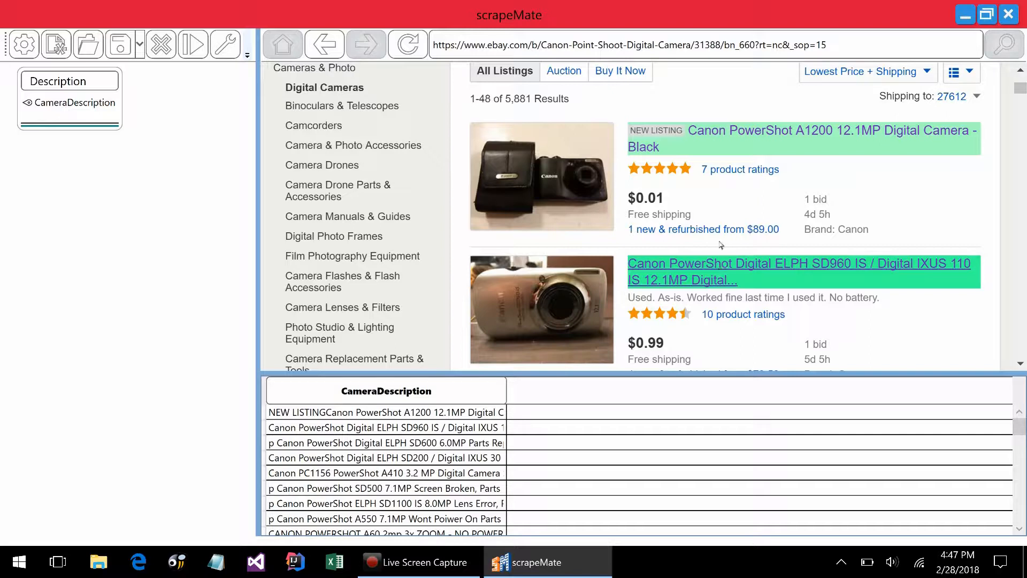
Capture the listing links as list URLs named Url, using the first two camera listings as examples
click(737, 131)
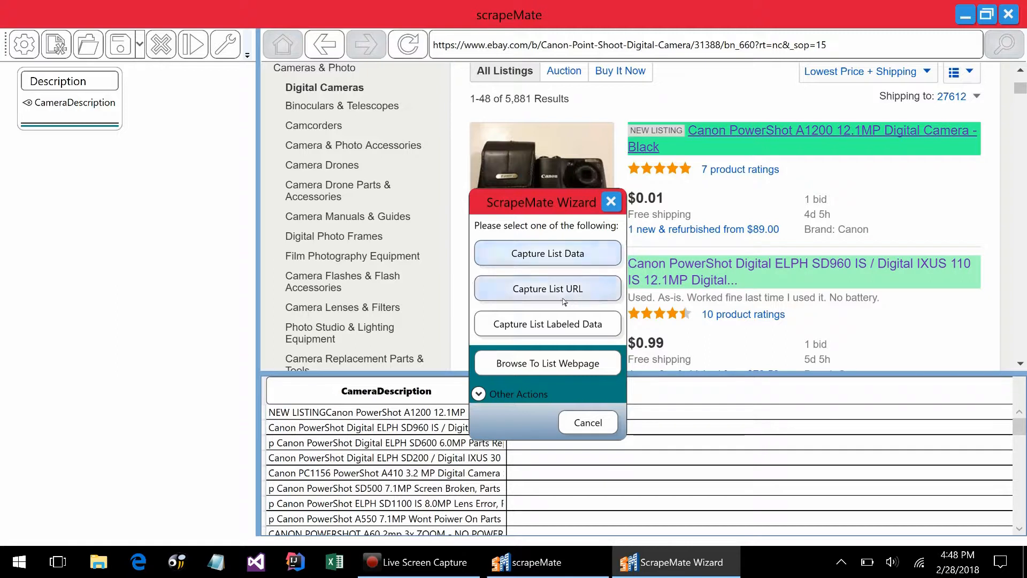
click(601, 288)
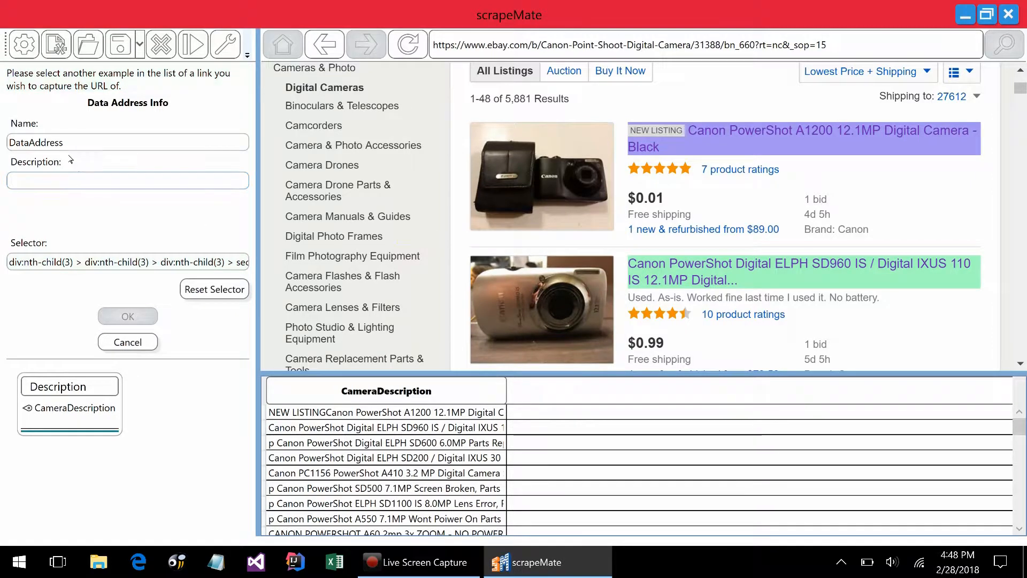
double_click(55, 149)
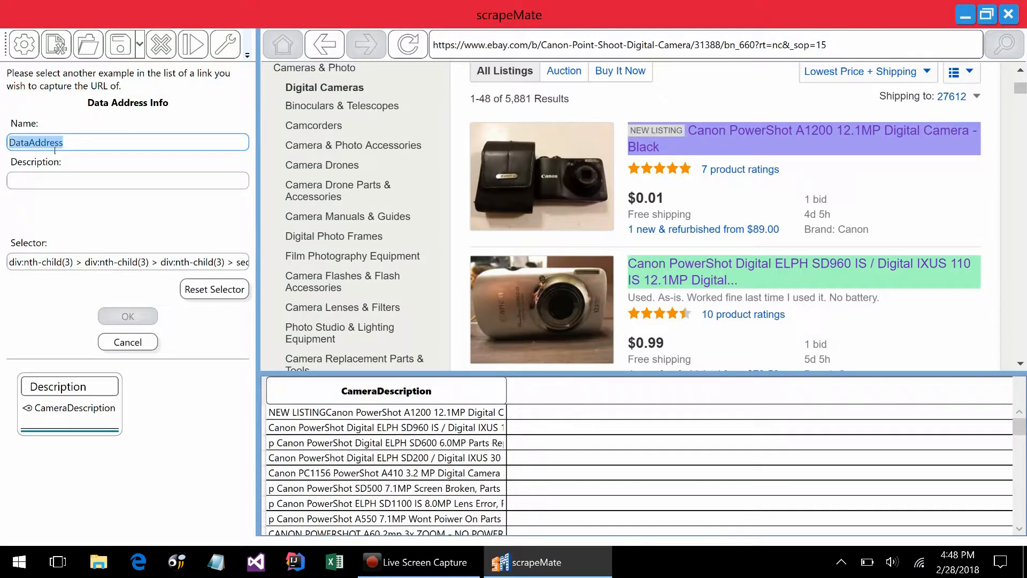
text(Url)
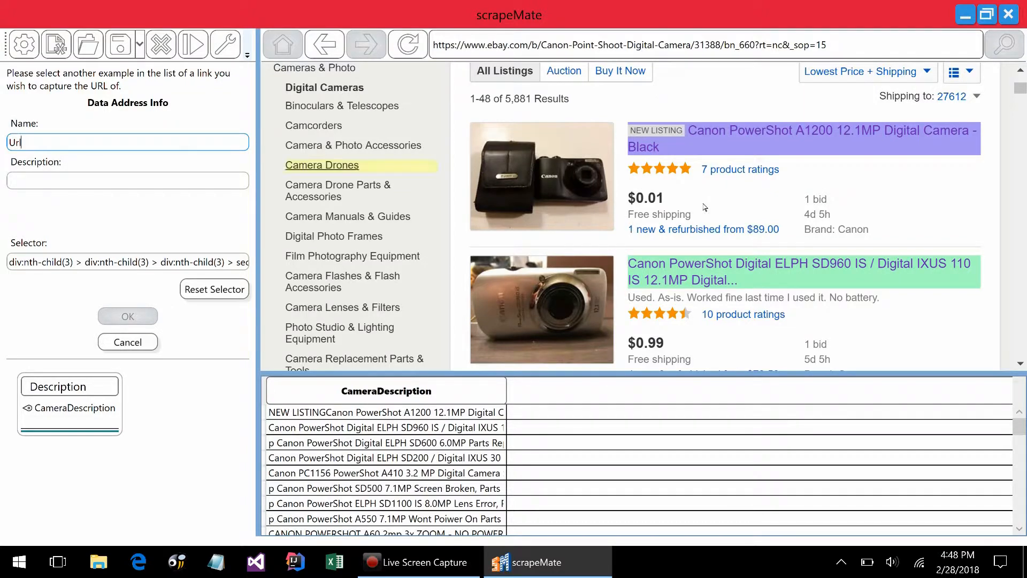
click(717, 266)
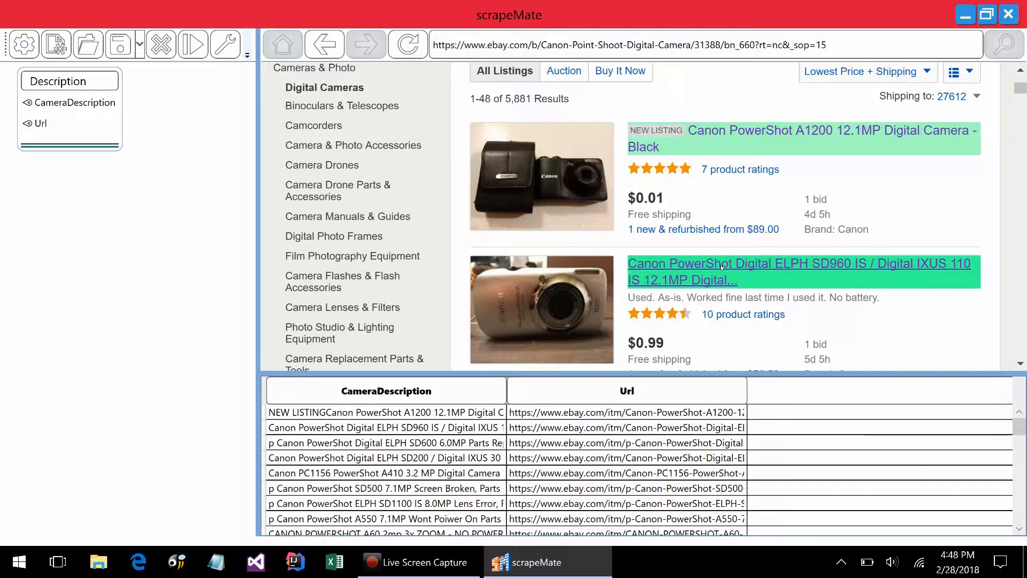
Add a Browse To List Webpage action named BrowseToMoreCameraInfo, using the first two camera listing links as examples
click(722, 138)
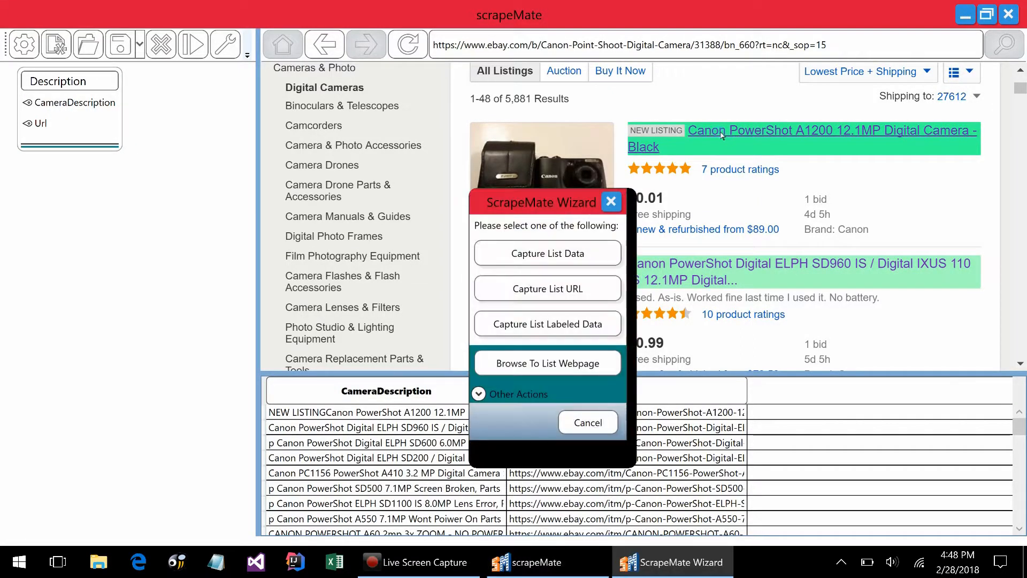
click(562, 362)
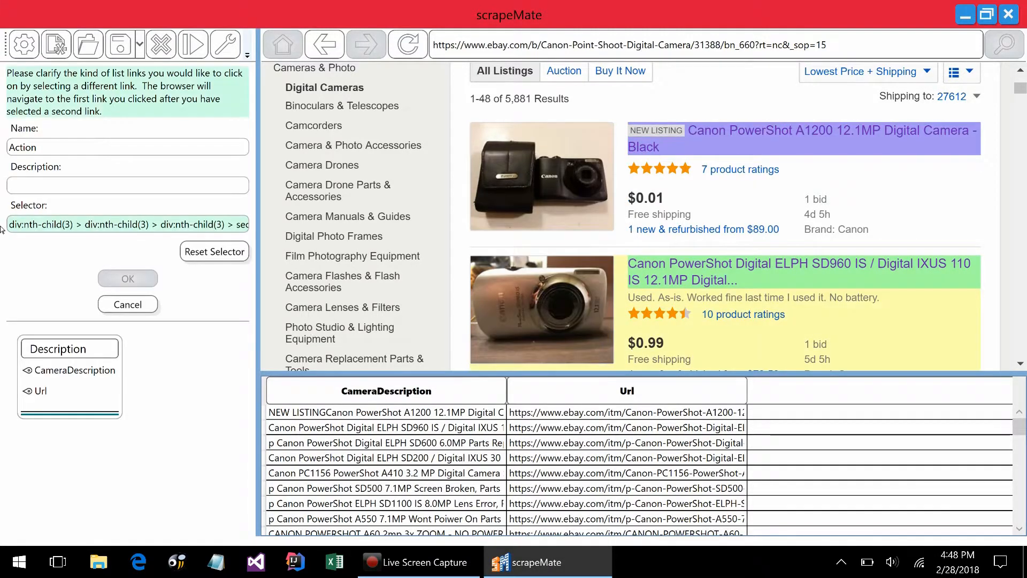
double_click(22, 144)
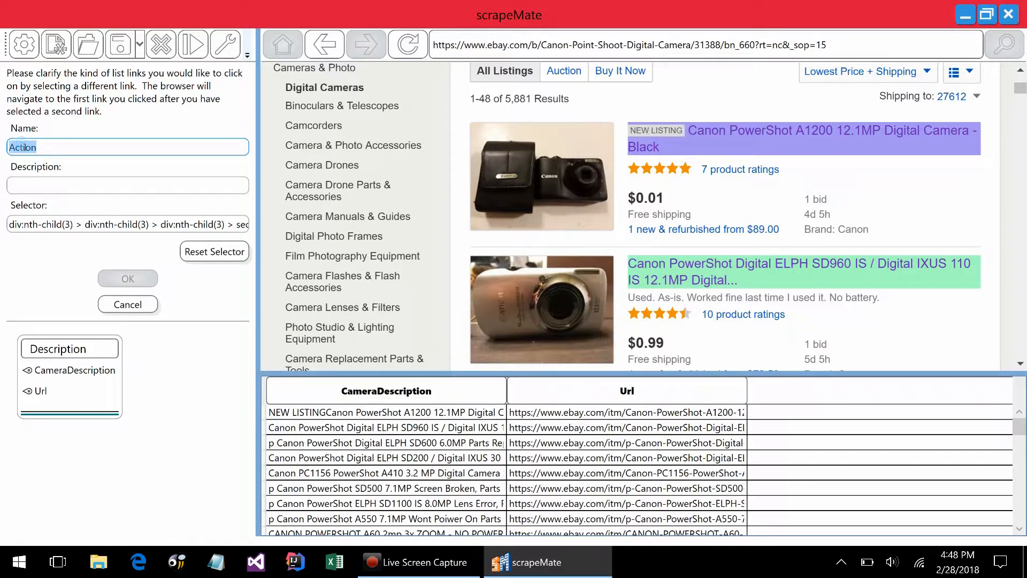
text(BrowseToMoree)
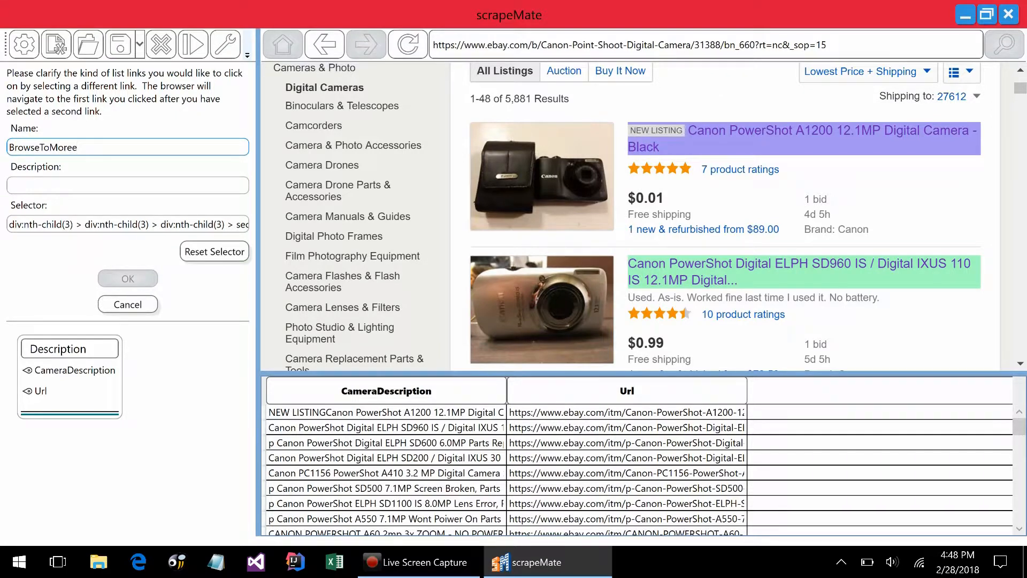
key(BackSpace)
text(CameraInfo)
click(682, 267)
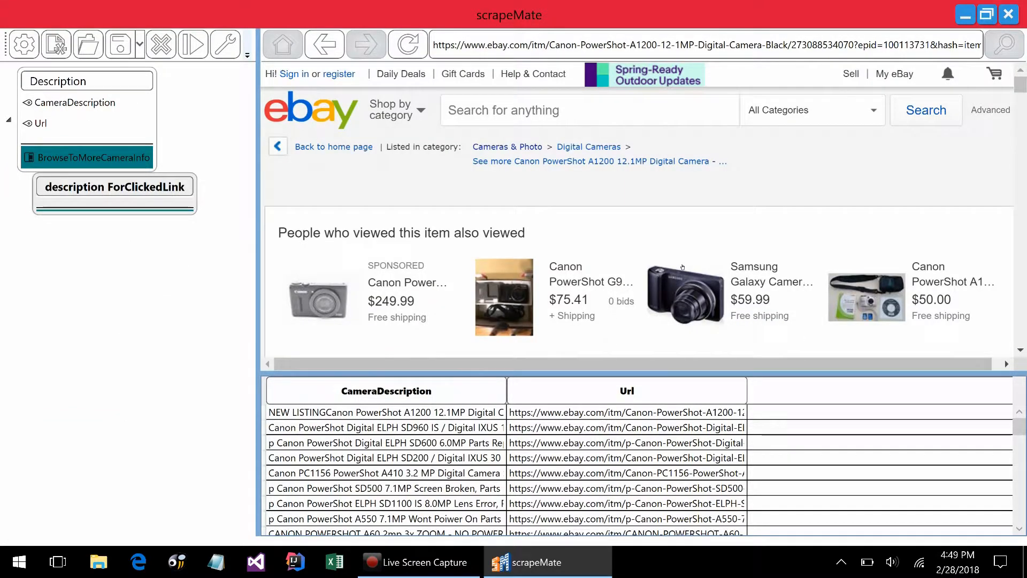
Capture the current bid amount on the camera's item page as data named Price
scroll(681, 267, down, 4)
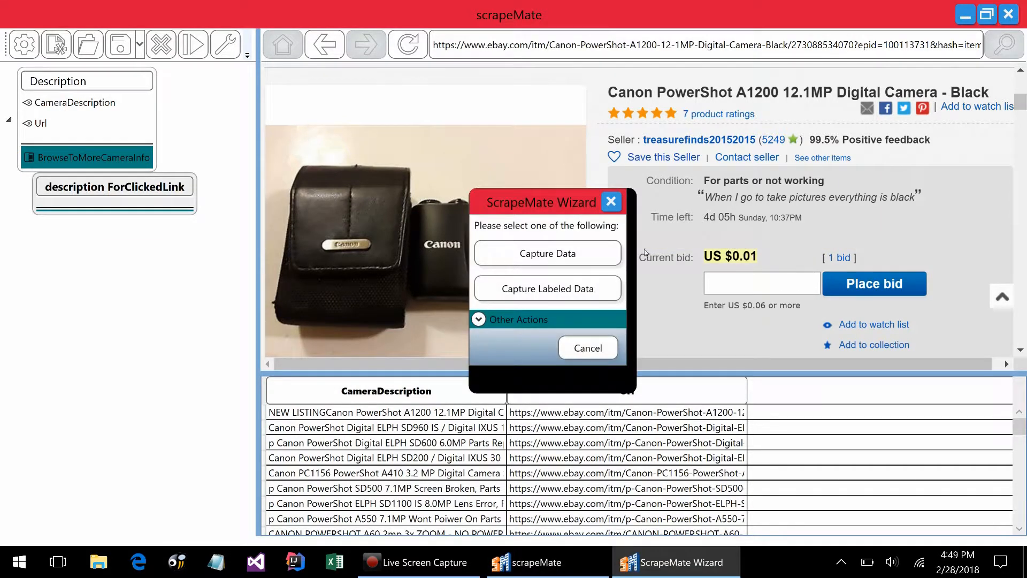
click(563, 255)
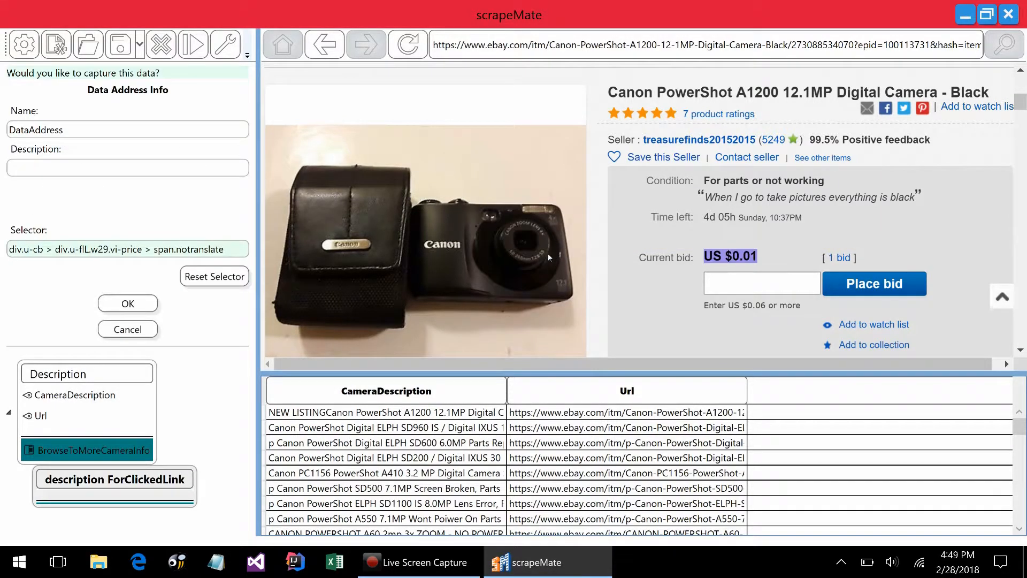
double_click(72, 132)
text(Price)
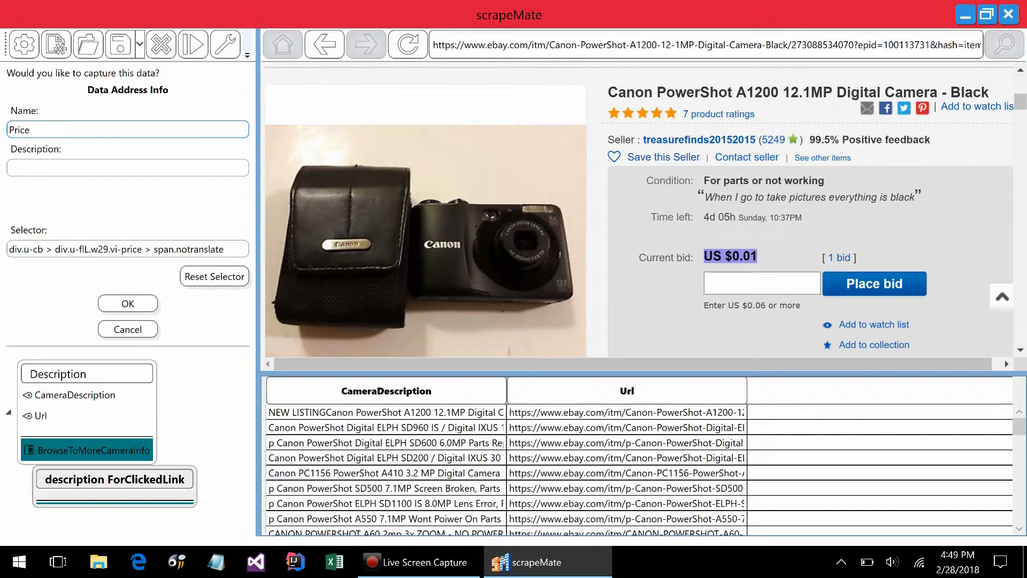
click(115, 303)
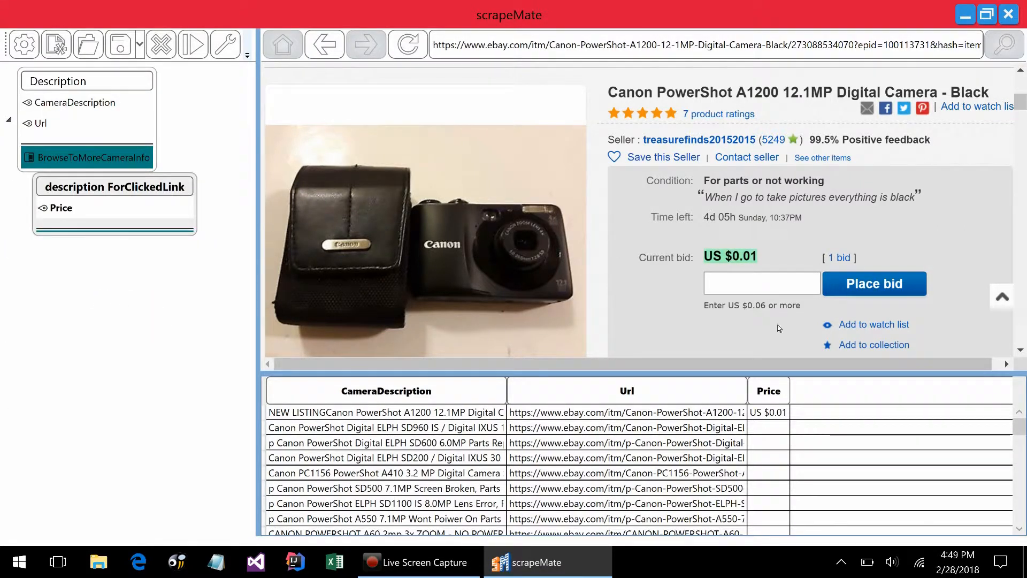
Capture the seller's positive feedback percentage on the item page as data named SellerFeedback
click(915, 143)
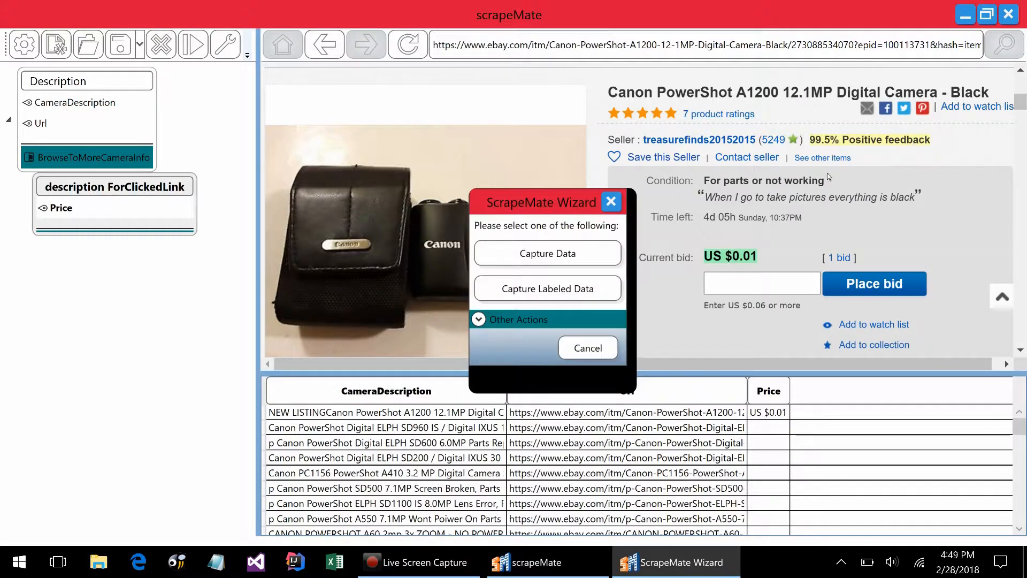
click(554, 267)
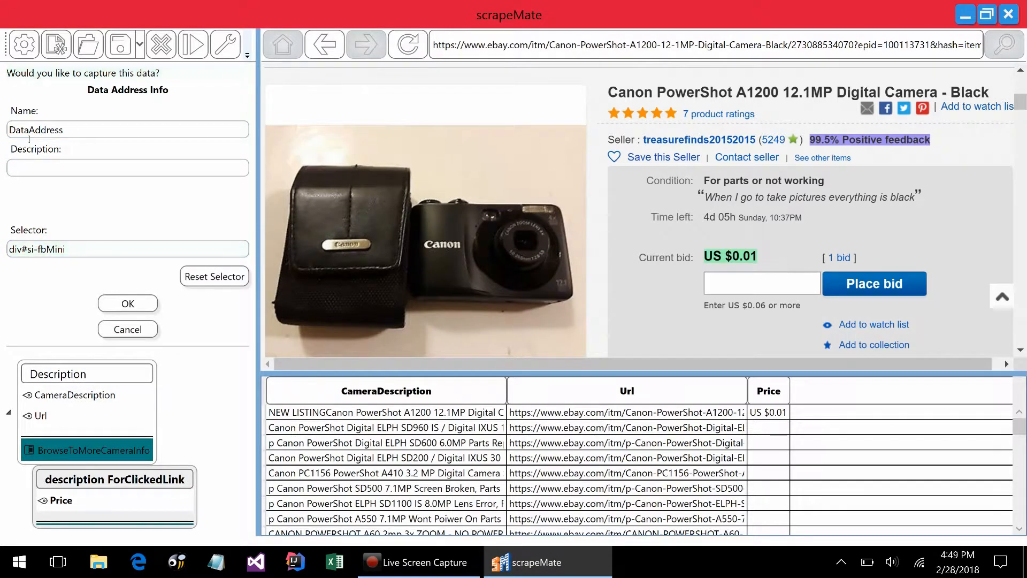
double_click(29, 137)
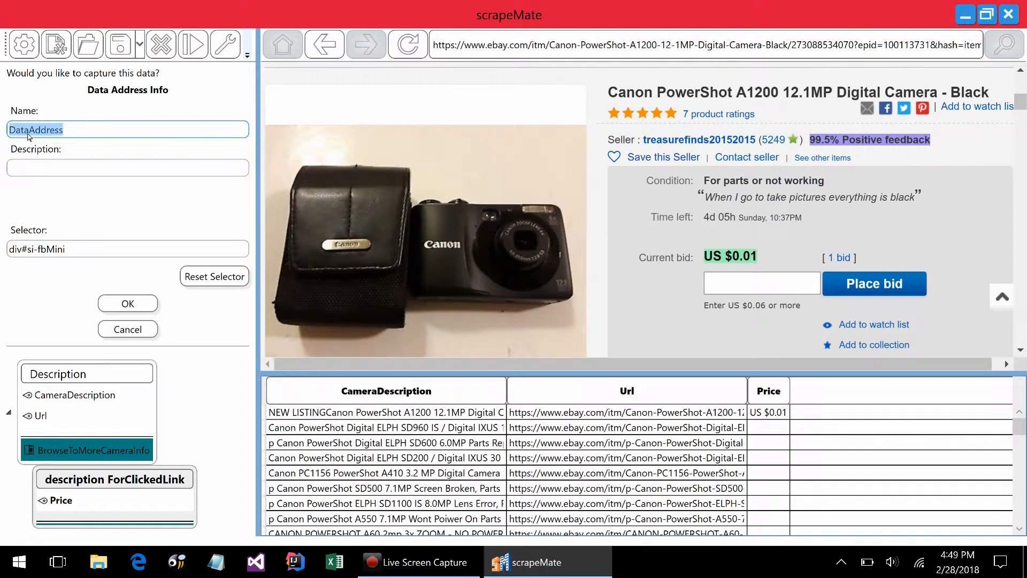
text(Sell)
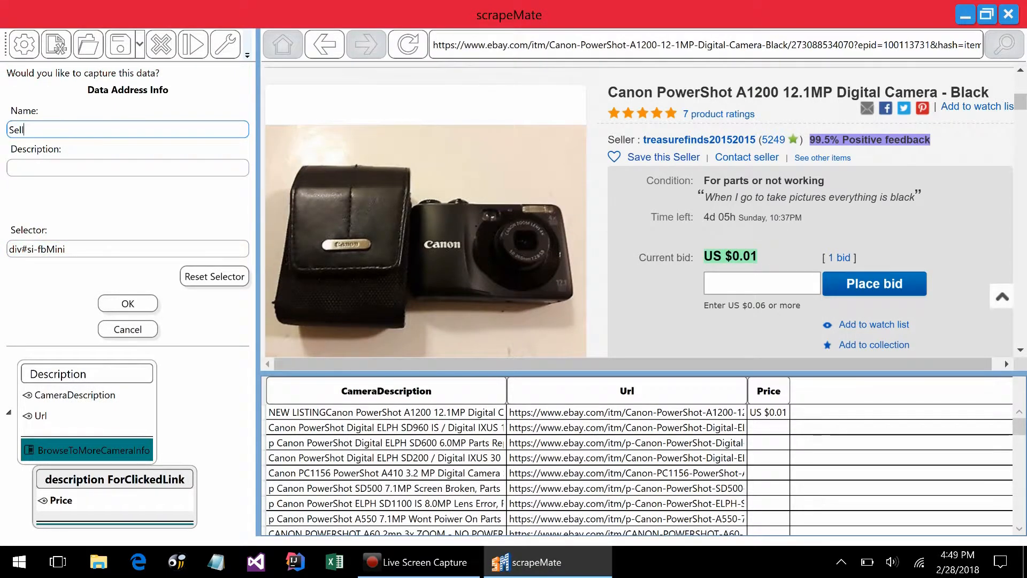
text(erFeedback)
click(118, 303)
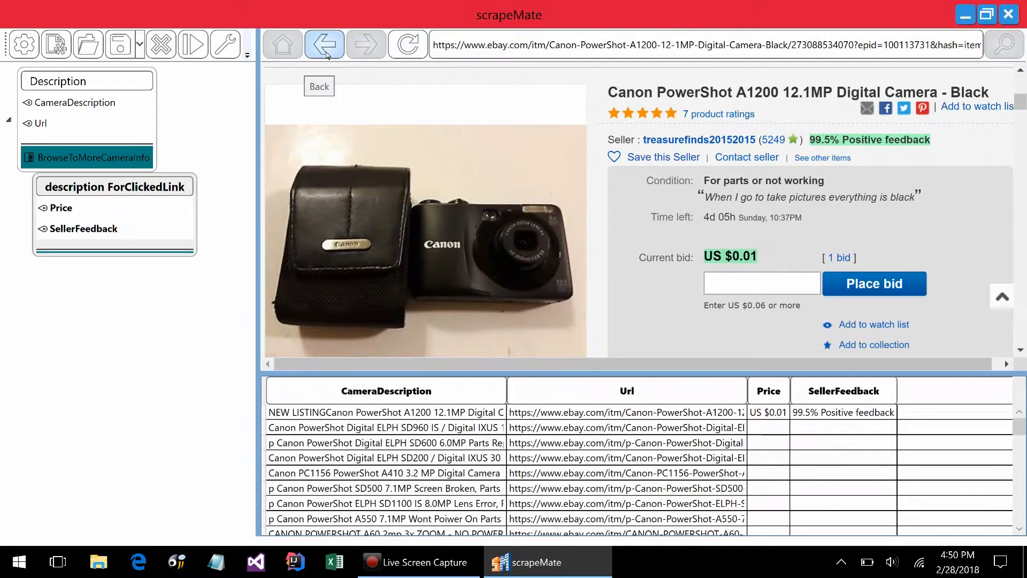
Return to the listings page's Description and add a Click Next action on the next-page arrow below the listings
click(81, 83)
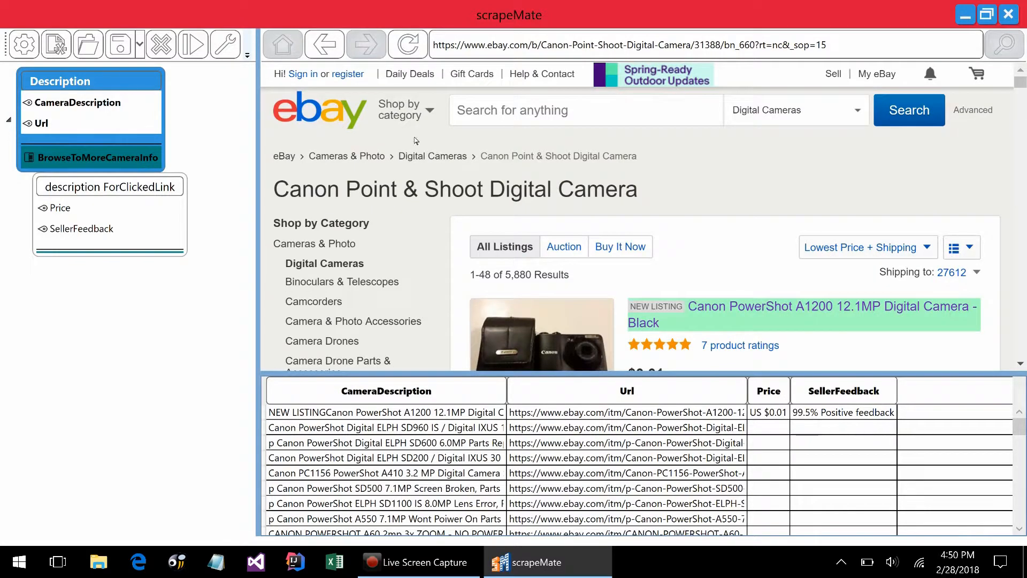
scroll(905, 195, down, 5)
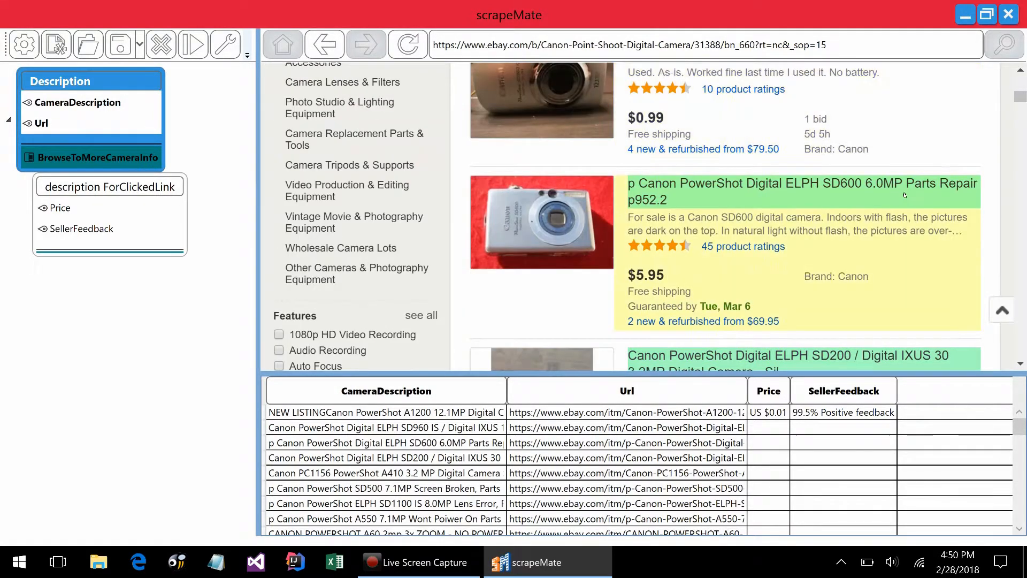
drag(1021, 99, 1023, 118)
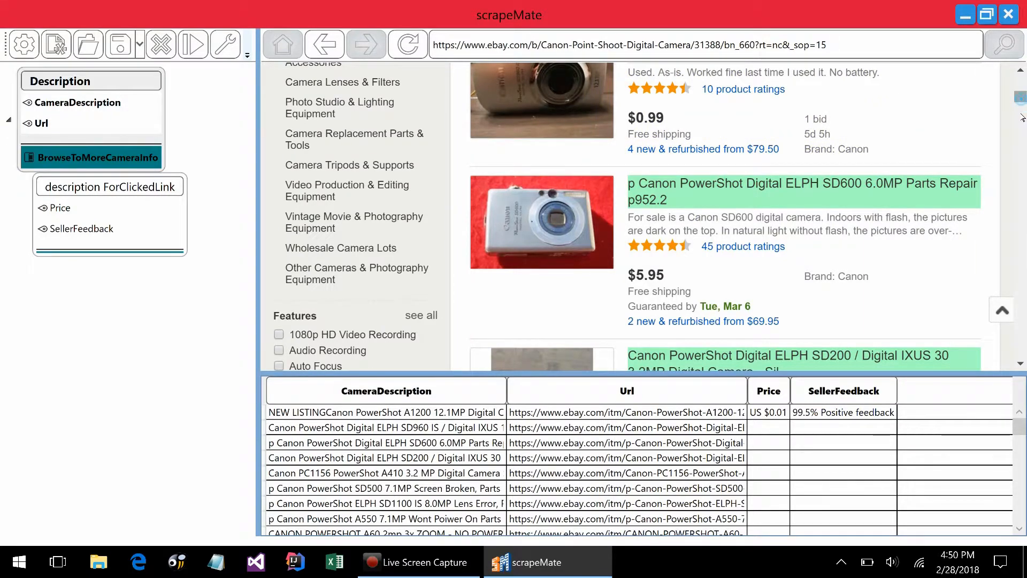
scroll(1023, 117, down, 14)
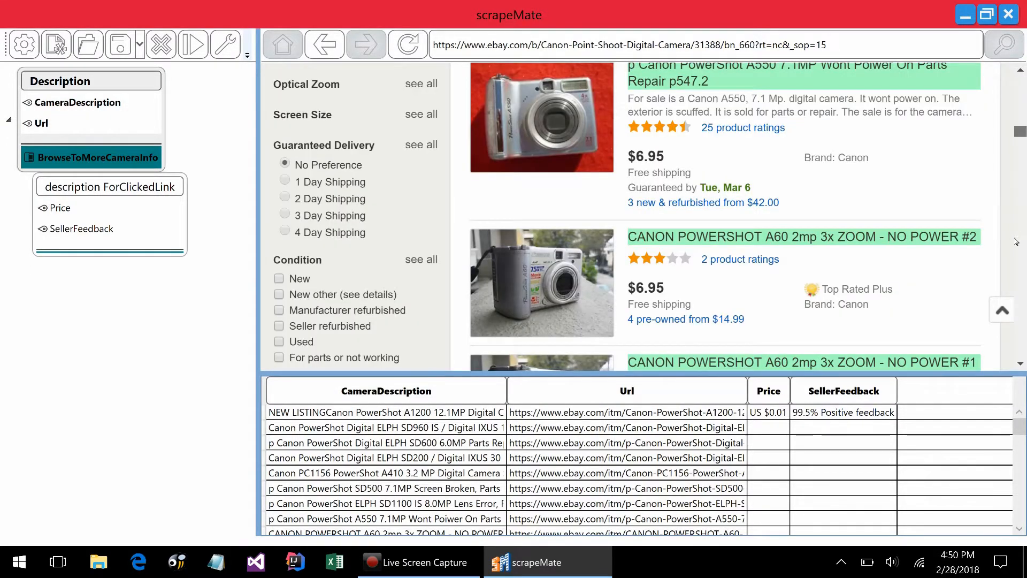
scroll(1016, 242, down, 15)
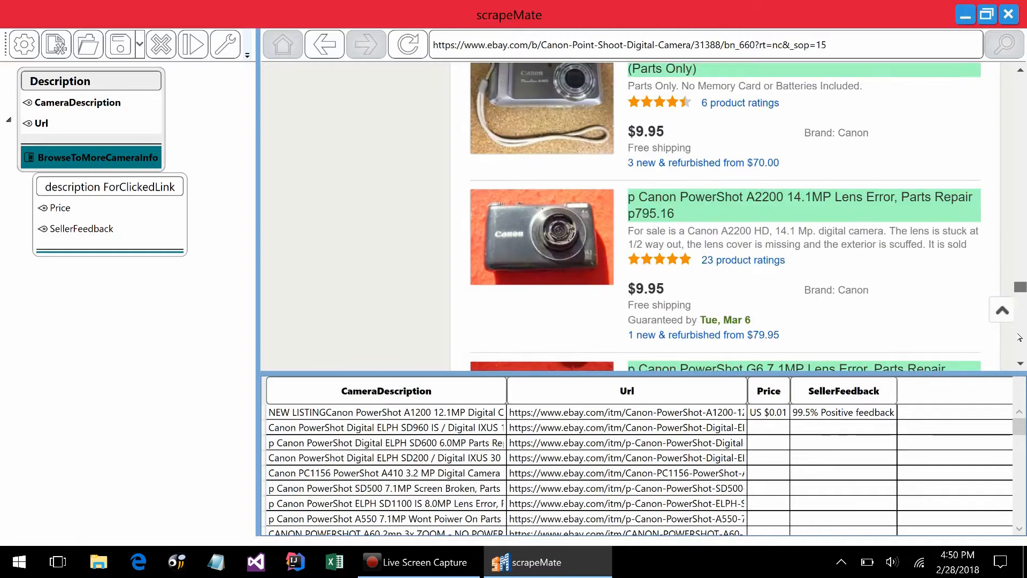
scroll(1020, 338, down, 6)
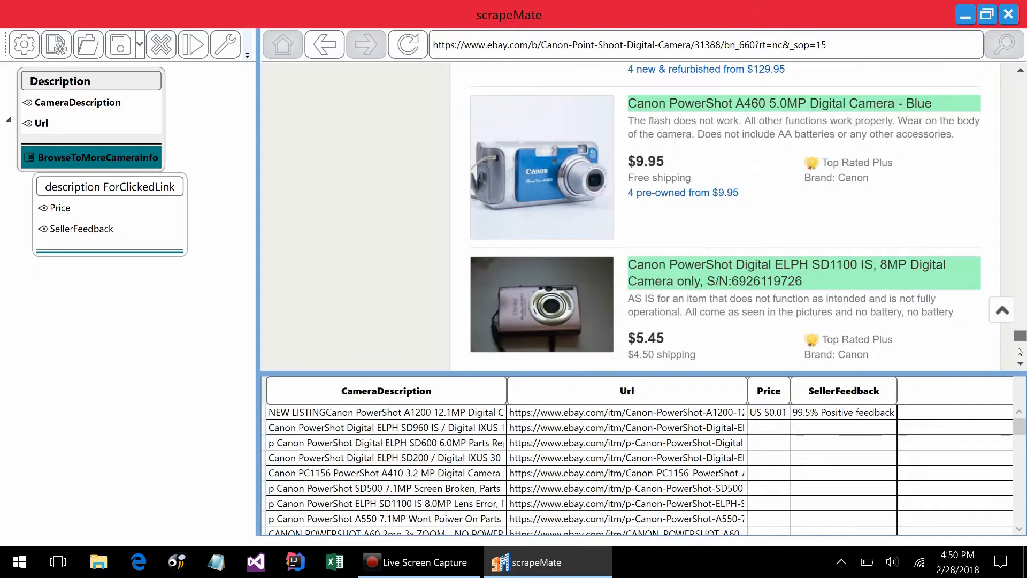
scroll(1020, 351, down, 5)
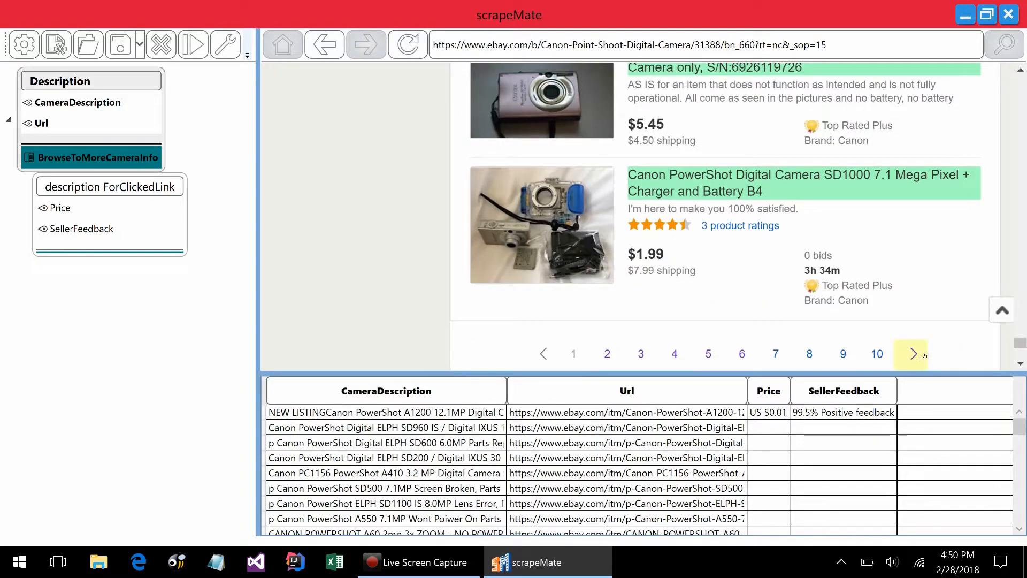
click(926, 357)
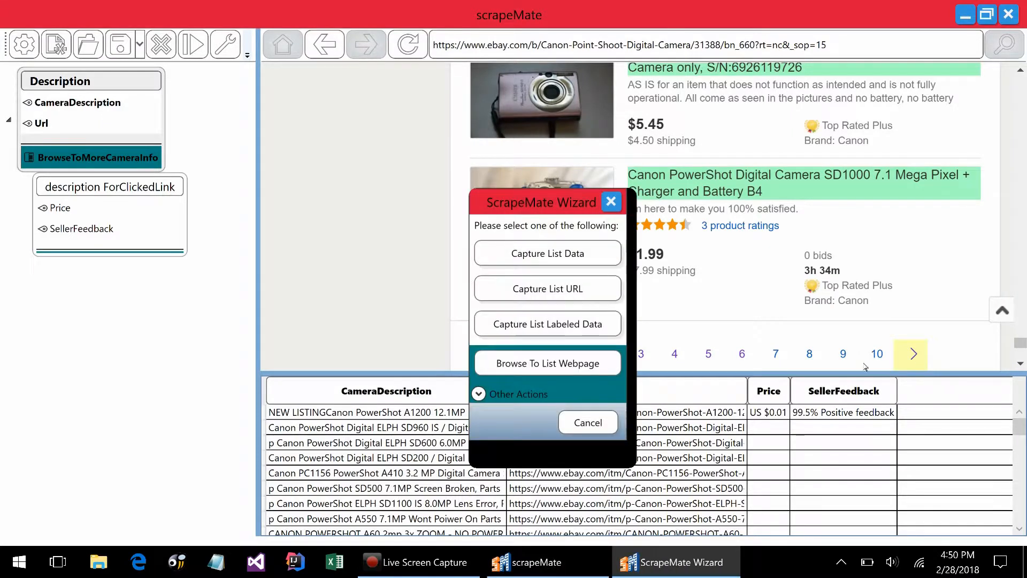
click(479, 394)
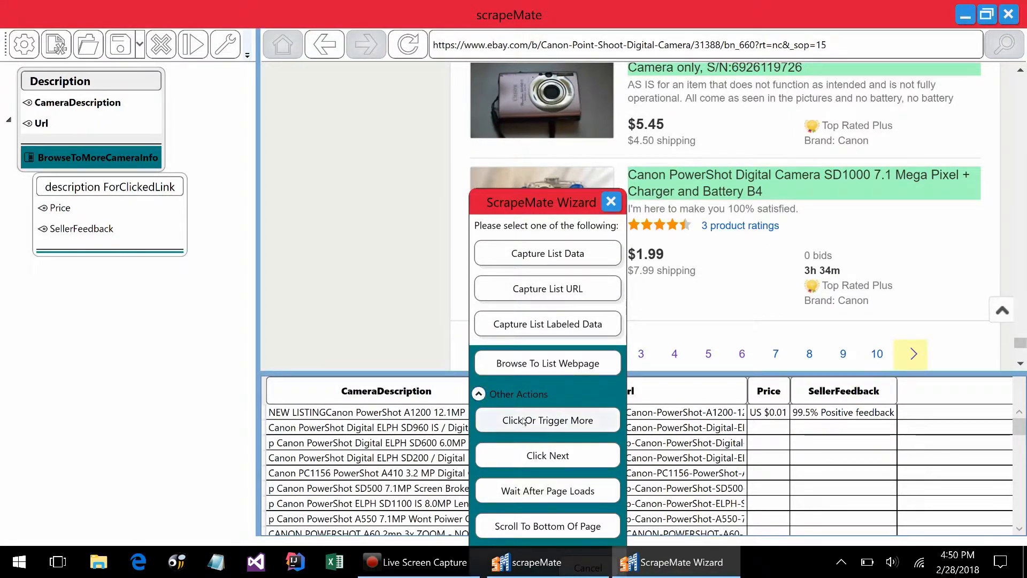
click(560, 455)
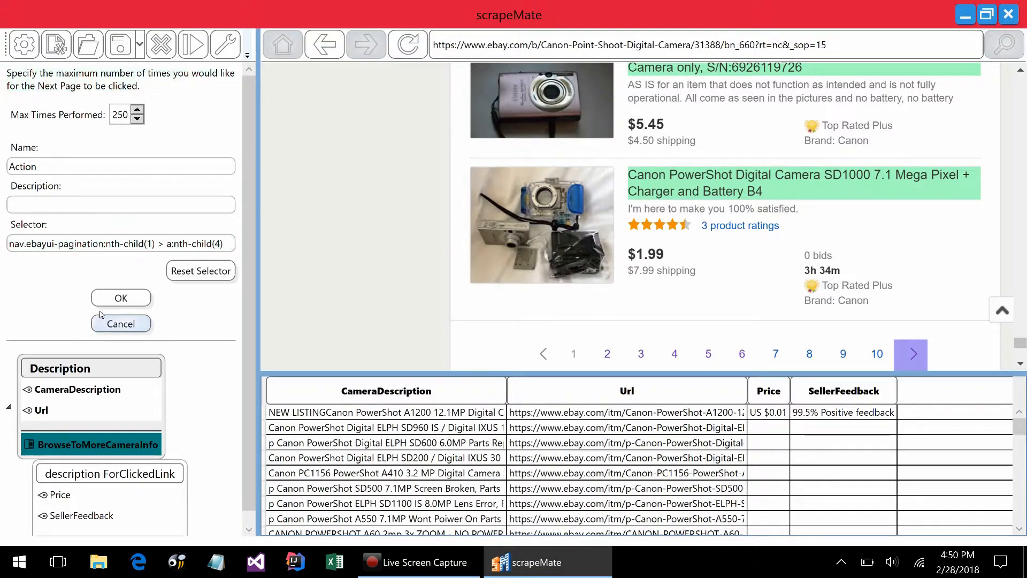
Name the next-page action NextAction, limit it to 3 times performed, and confirm it
double_click(40, 172)
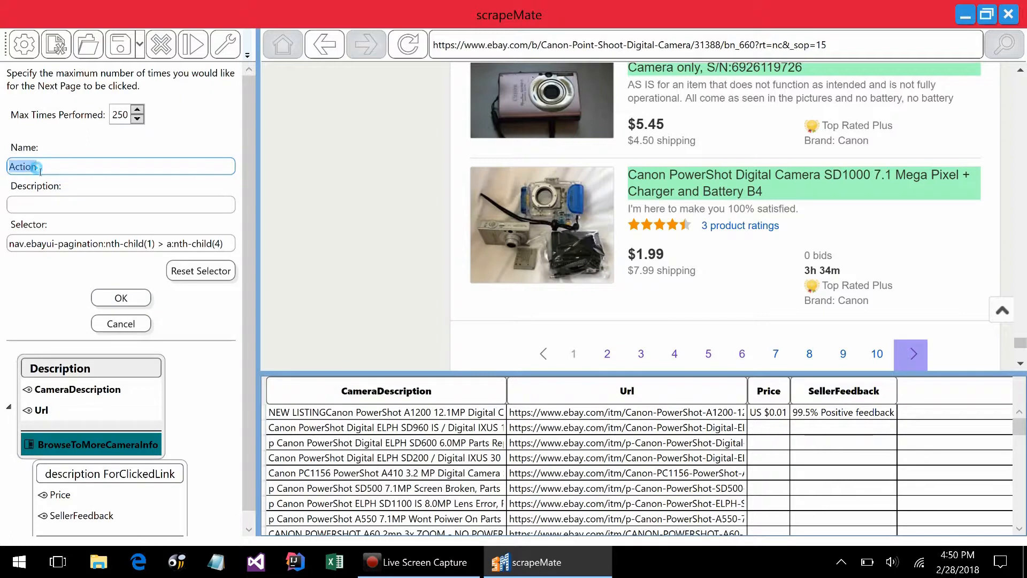
text(NextAction)
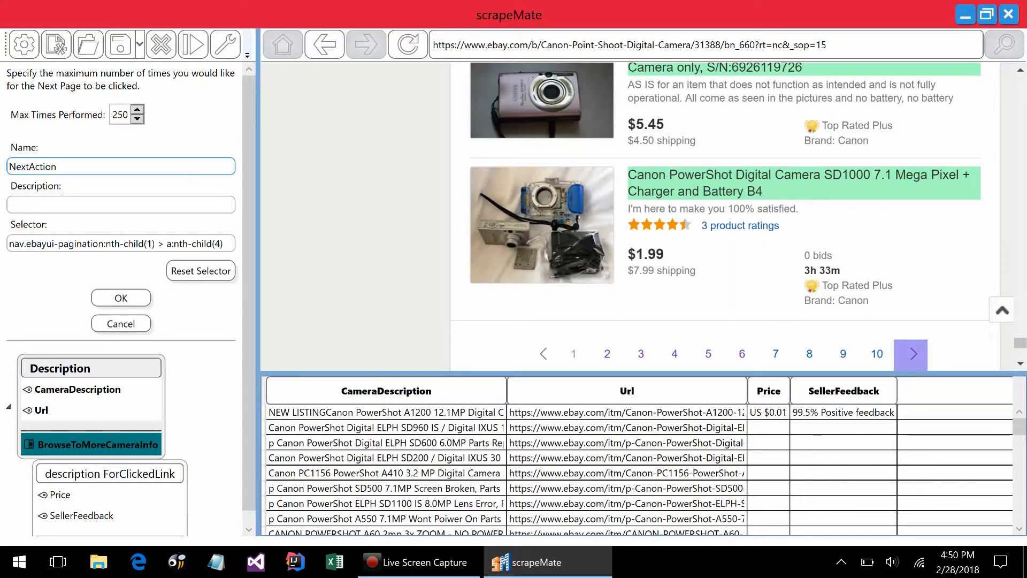
double_click(125, 116)
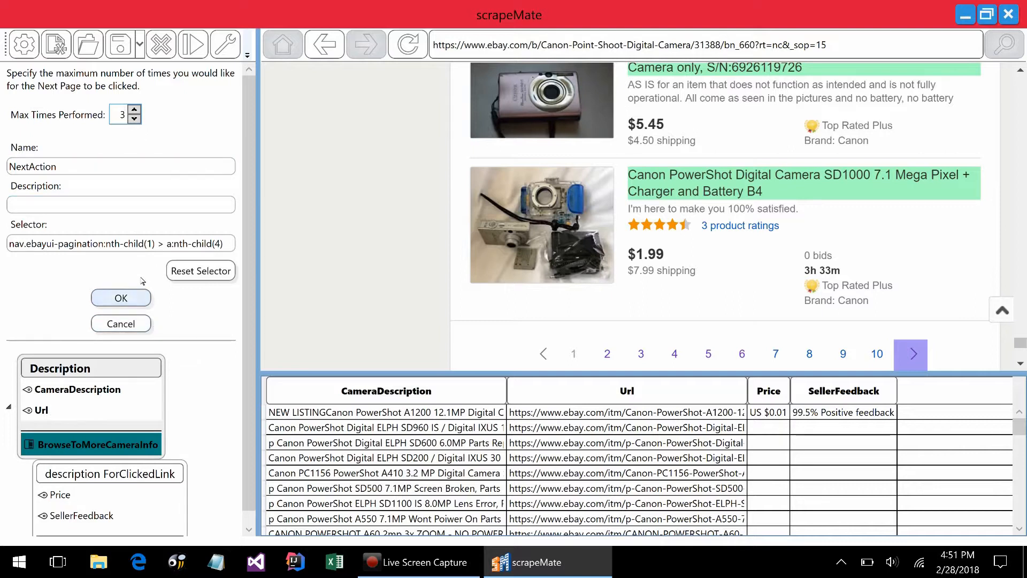
click(122, 299)
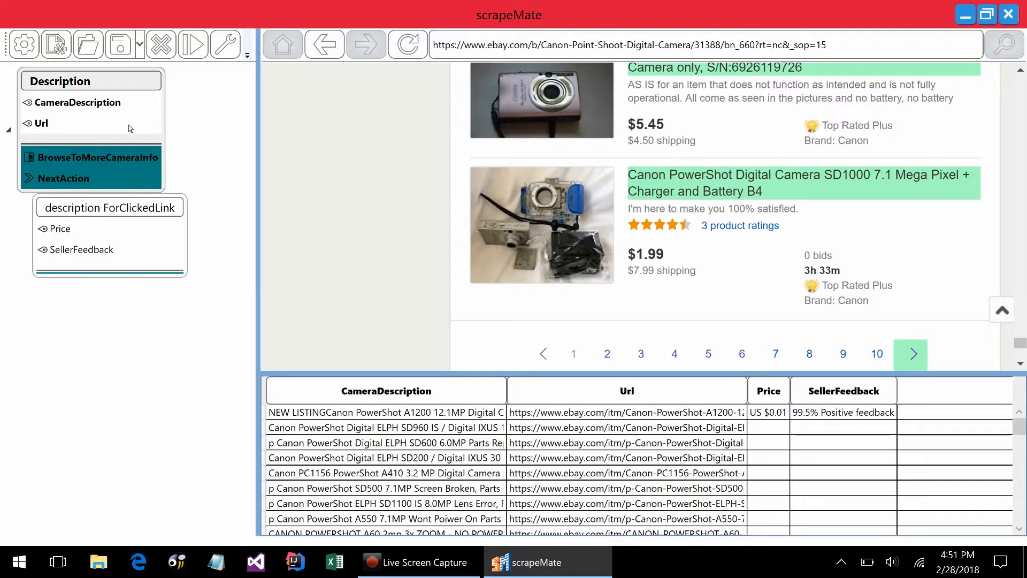
Save the finished camera ScrapeMap and run it
click(122, 50)
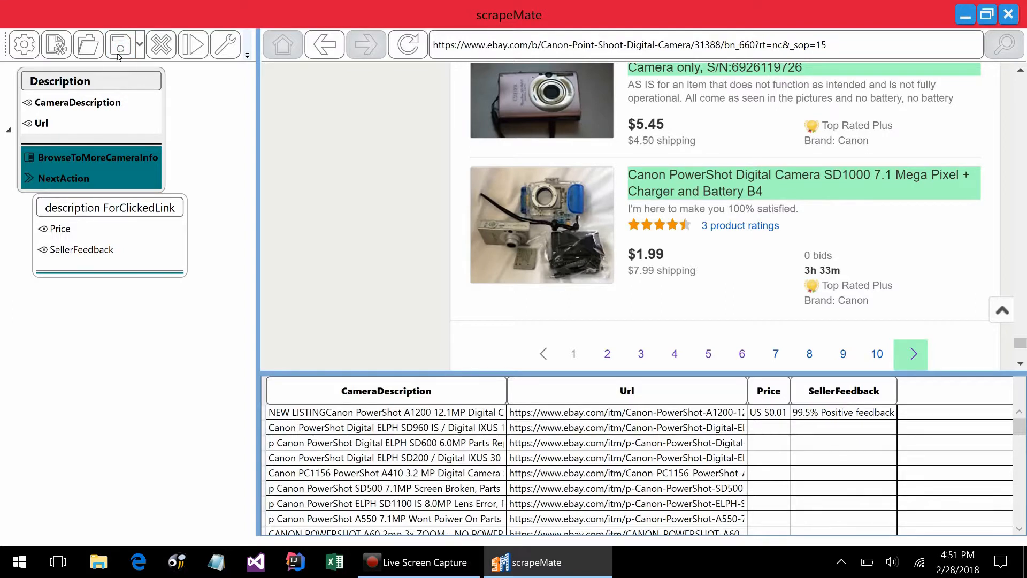
click(194, 46)
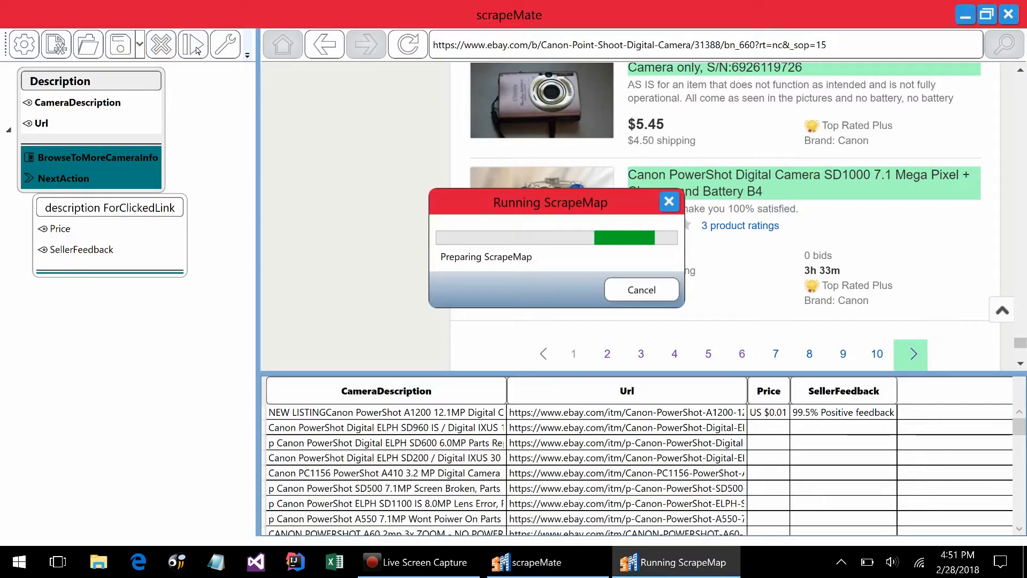